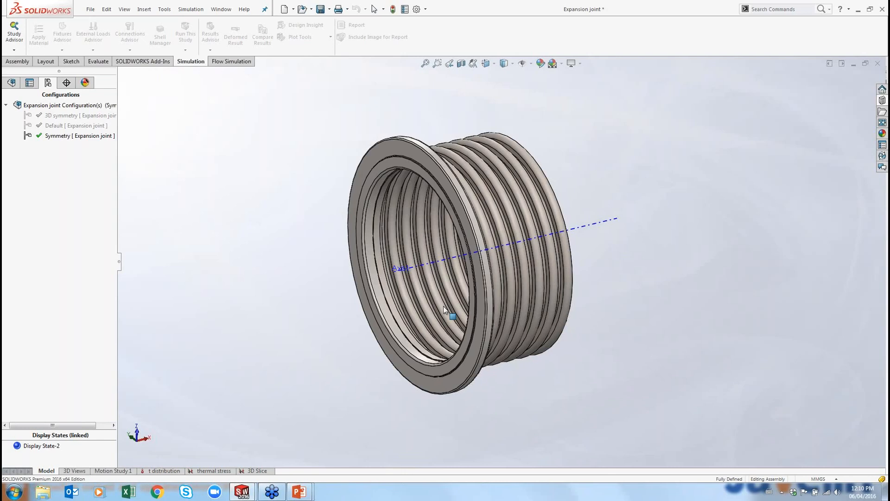
- Create a static simulation study named "2D Example" that uses 2D simplification
middle_drag(443, 306, 544, 215)
click(14, 50)
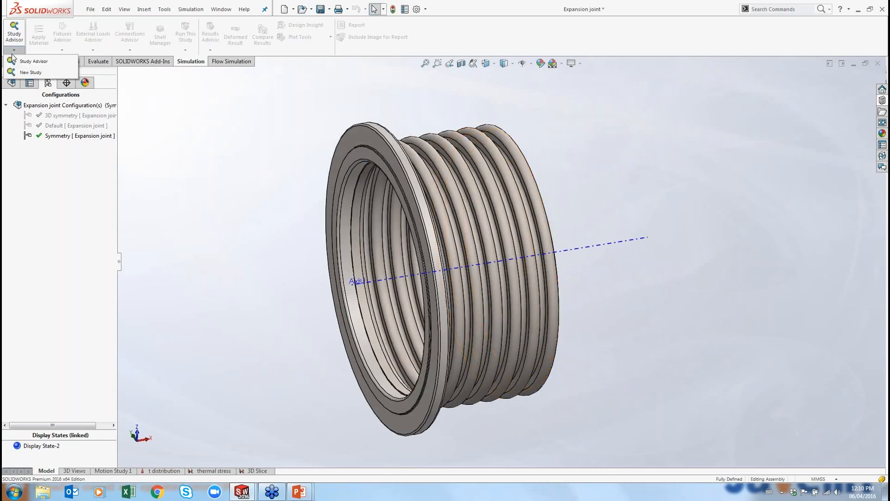
click(23, 72)
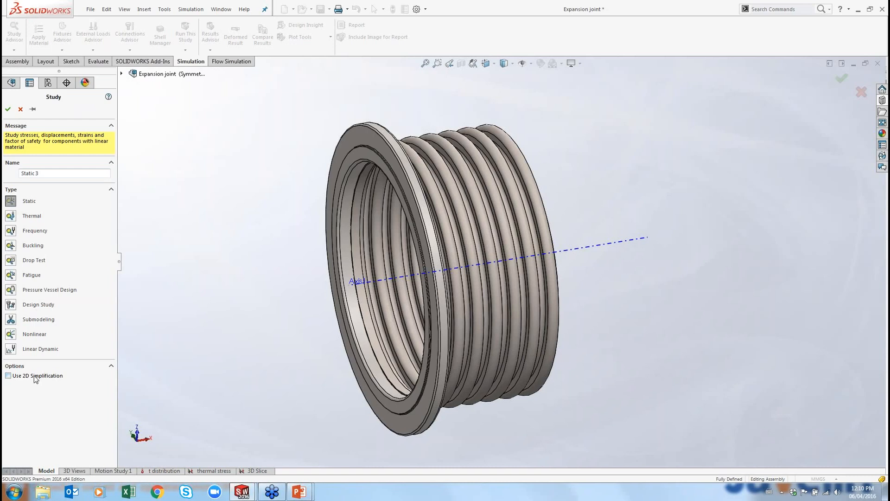
double_click(49, 171)
text(2D Example)
click(8, 377)
click(8, 110)
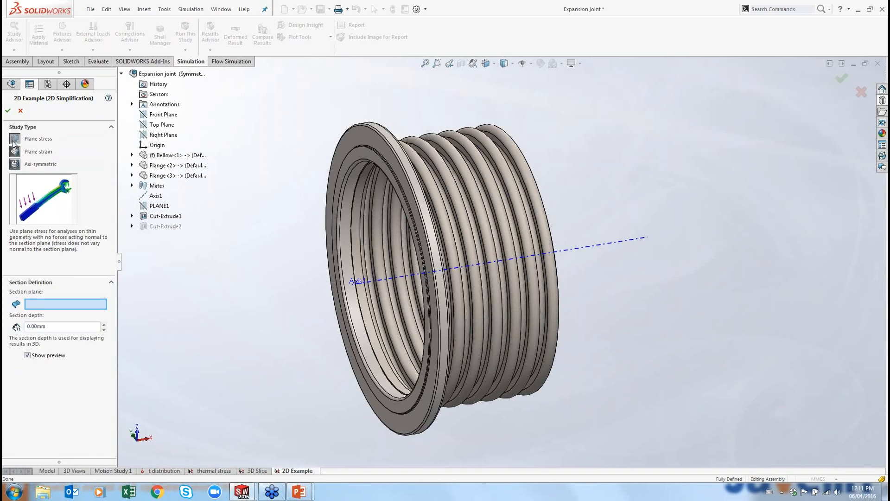
- Define the 2D study as axi-symmetric, with the Front Plane as section plane and Axis1 as axis of symmetry
click(20, 164)
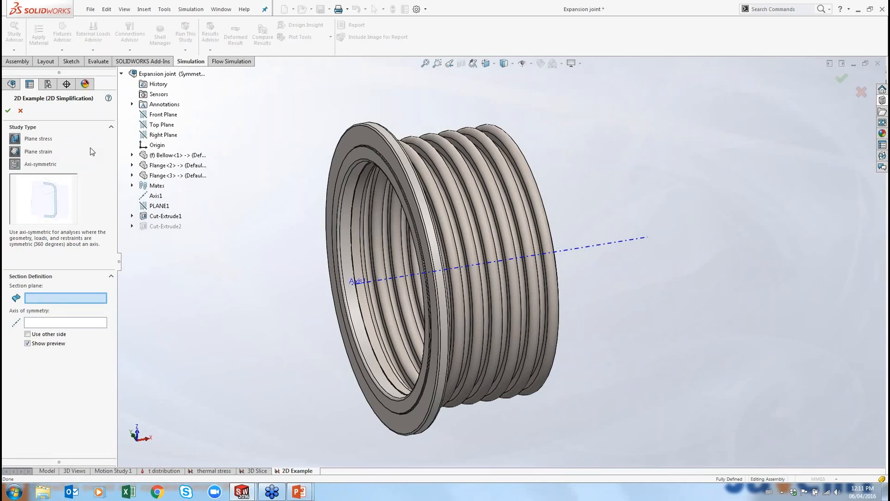
click(154, 116)
click(395, 279)
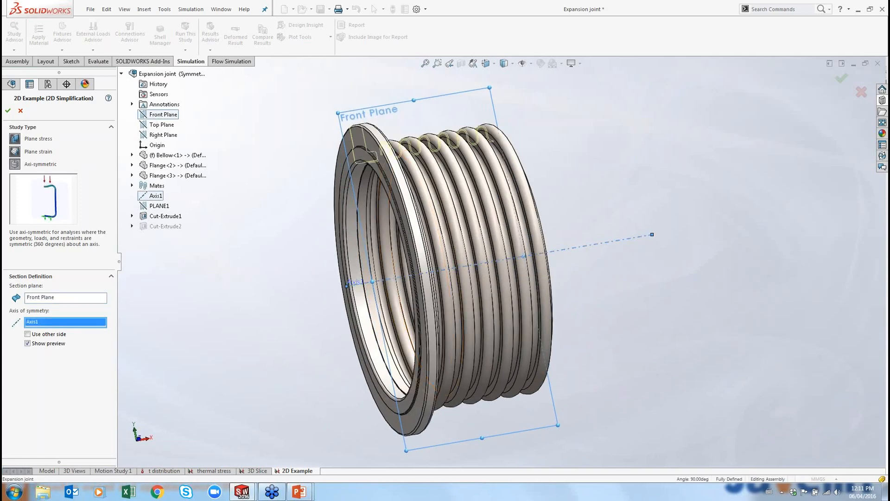
middle_drag(328, 204, 327, 251)
middle_drag(380, 207, 417, 173)
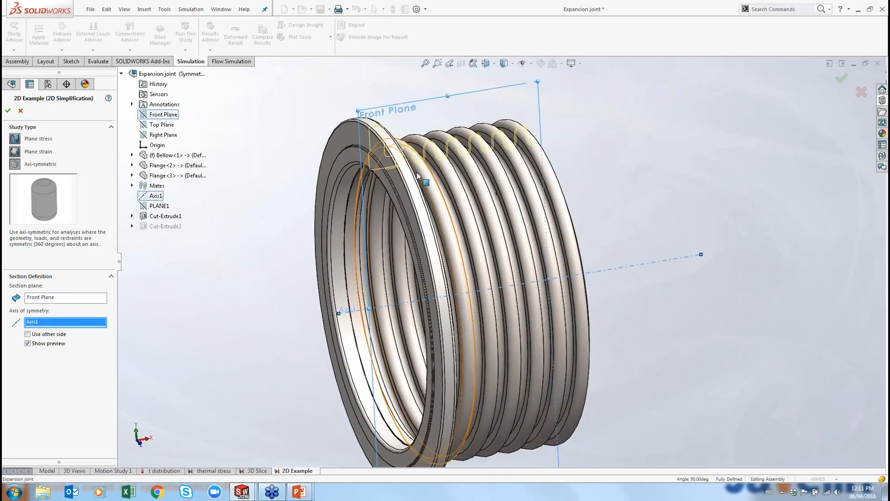
scroll(417, 176, down, 3)
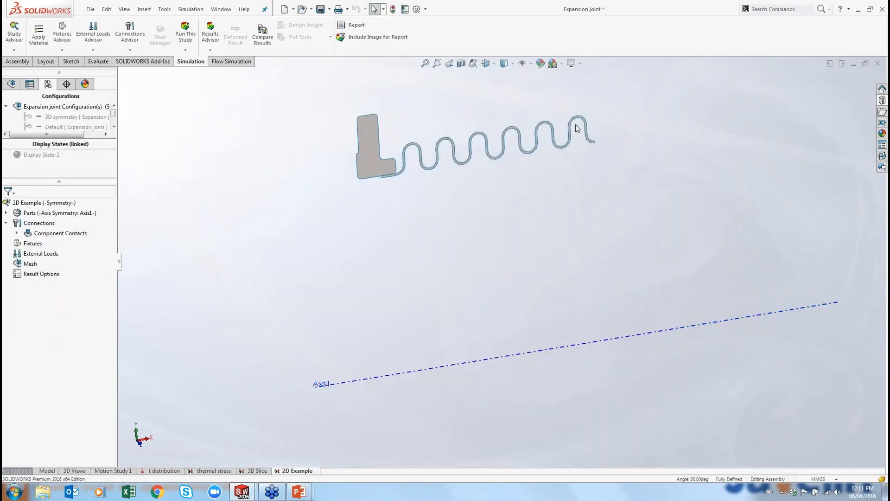
scroll(572, 124, down, 1)
scroll(573, 127, down, 1)
scroll(461, 219, up, 1)
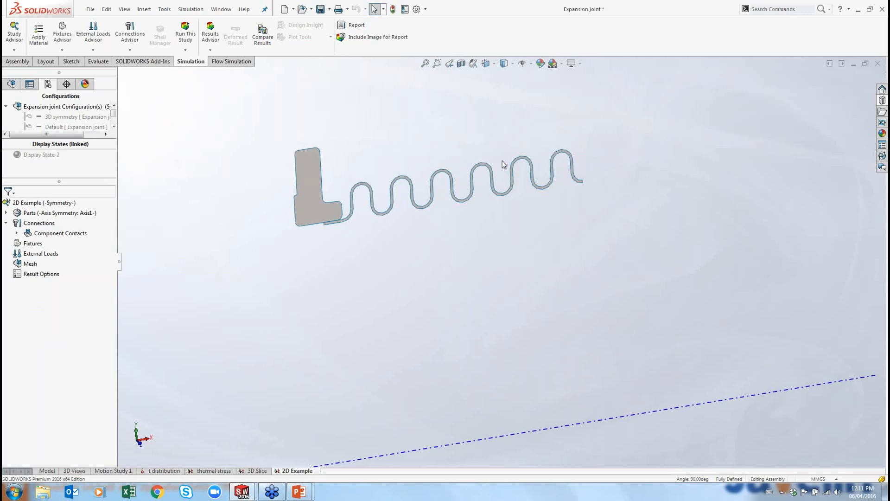
scroll(389, 216, down, 4)
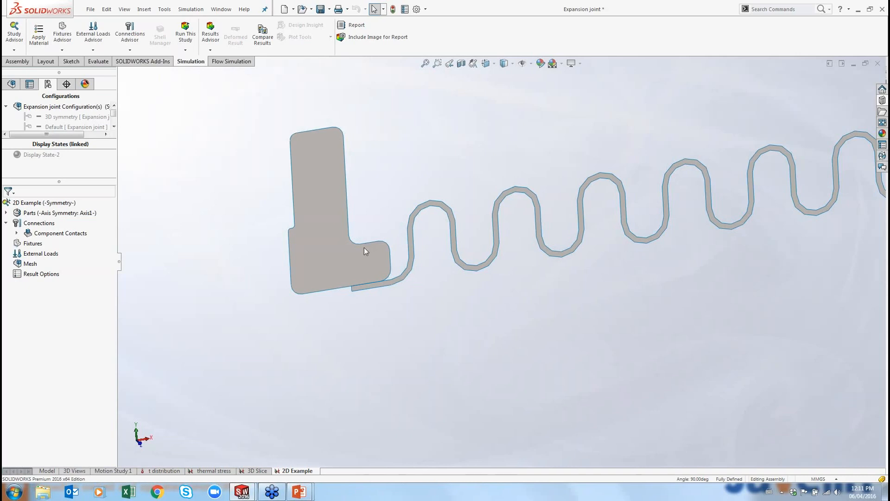
- In the t distribution thermal study, open the Temperature-1 load definition and examine which edges it is applied to
click(165, 471)
scroll(638, 277, up, 6)
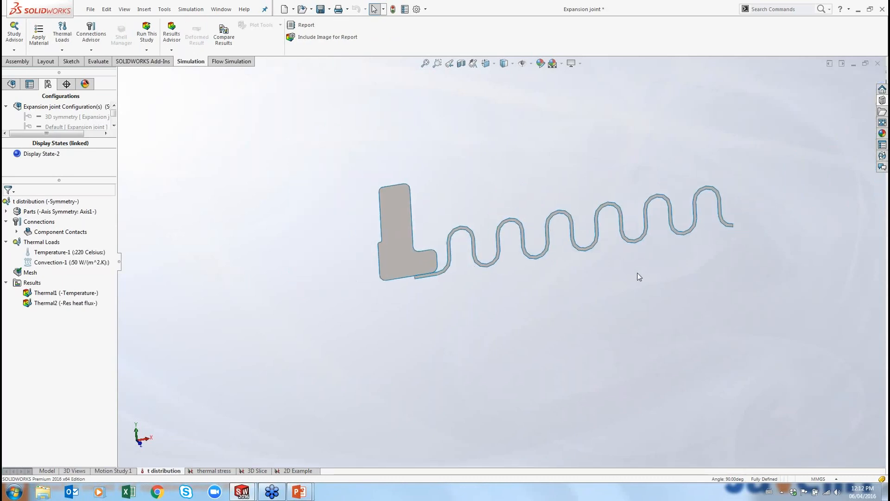
middle_drag(675, 228, 655, 259)
scroll(655, 260, down, 3)
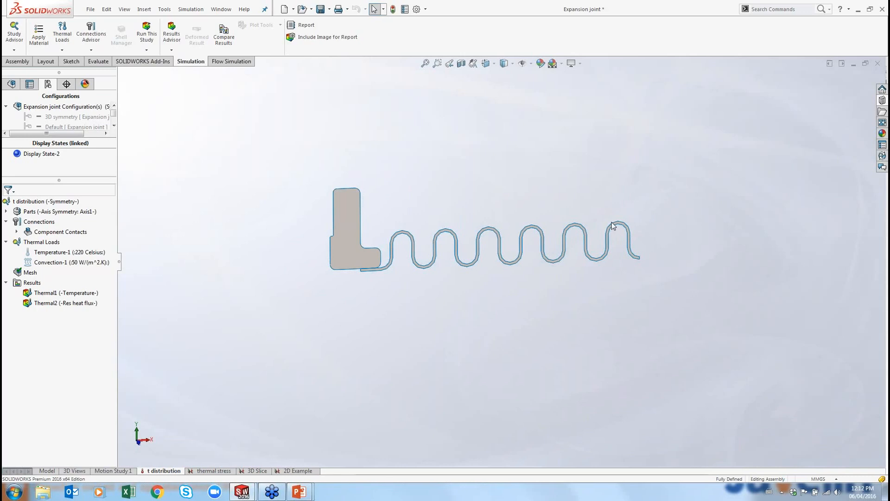
click(63, 253)
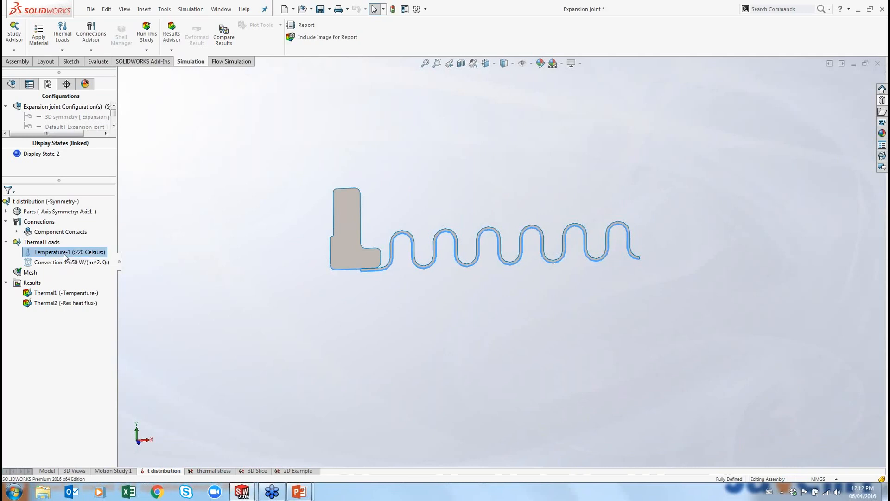
right_click(64, 259)
click(90, 294)
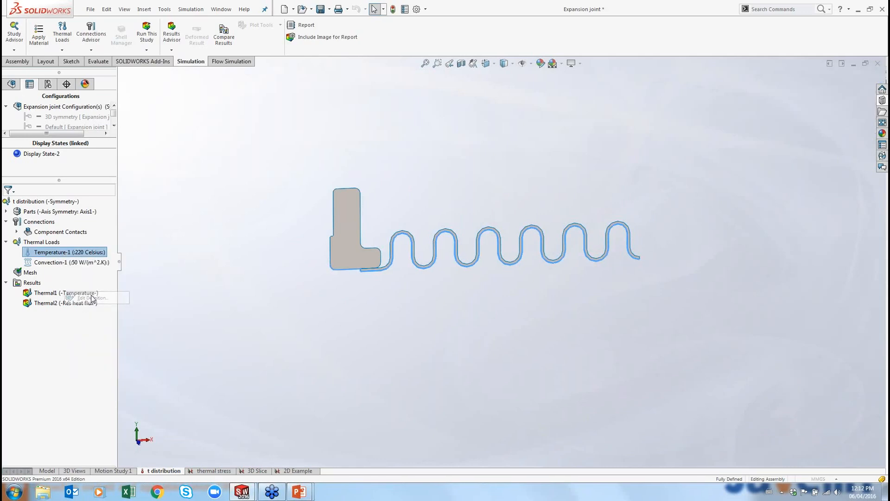
scroll(503, 264, down, 5)
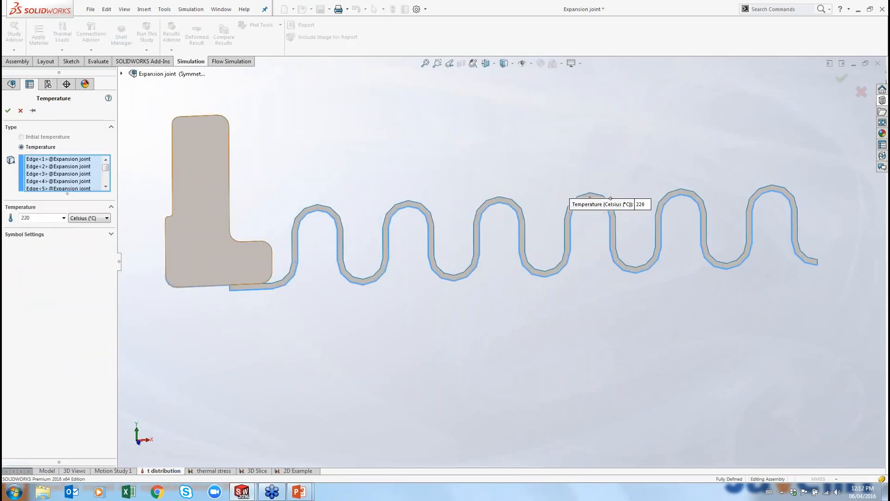
scroll(195, 294, down, 4)
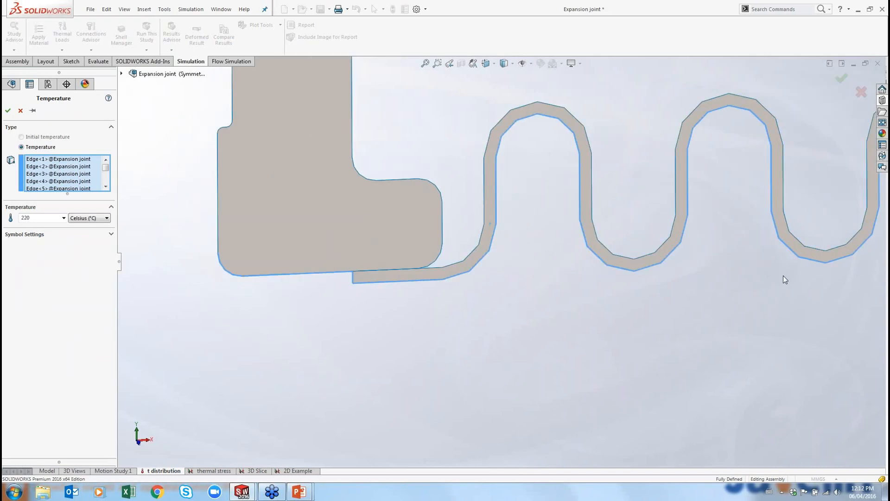
scroll(783, 275, up, 4)
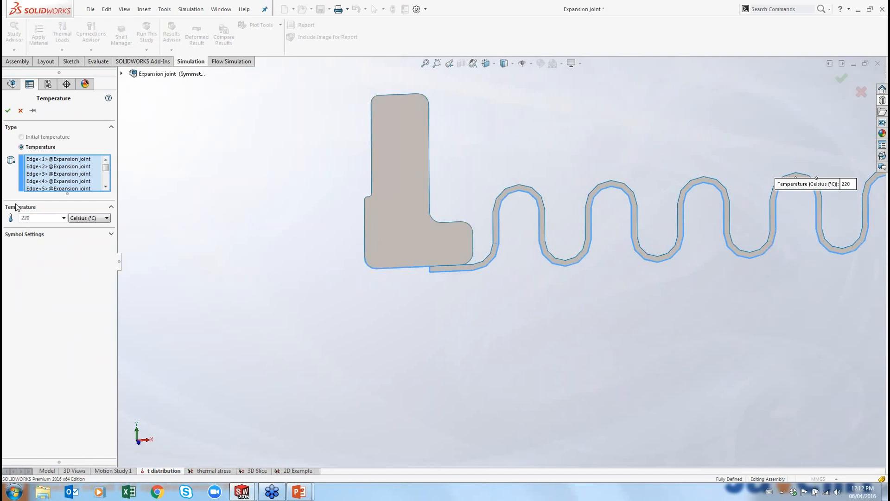
click(7, 110)
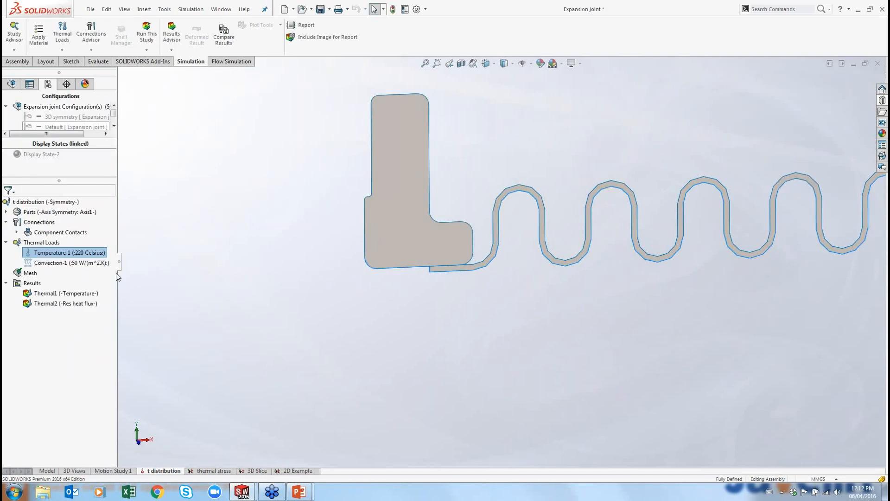
- Open the Convection-1 load definition and examine its edges, convection coefficient and bulk ambient temperature, leaving it unchanged
scroll(702, 278, up, 3)
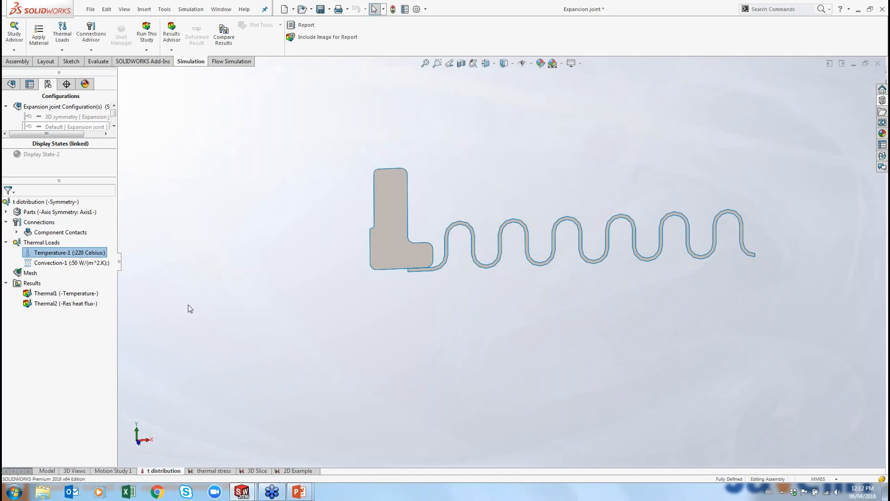
click(70, 263)
right_click(72, 263)
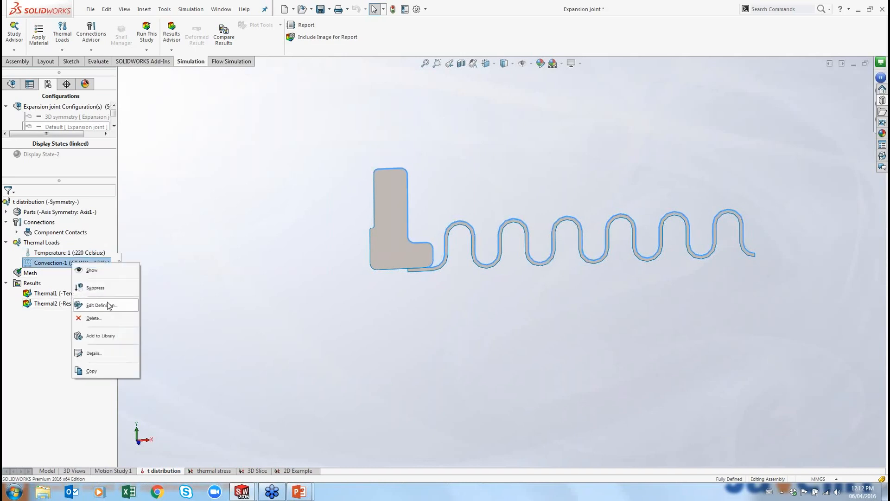
click(109, 305)
scroll(539, 227, down, 3)
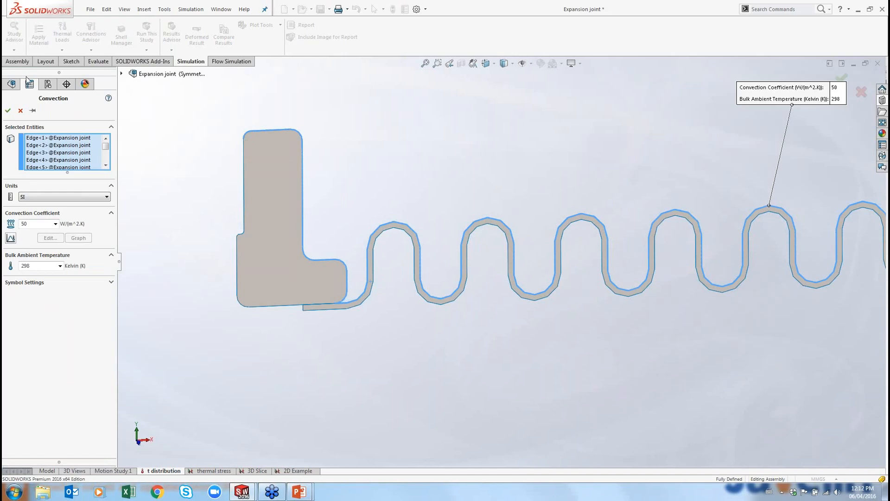
click(20, 111)
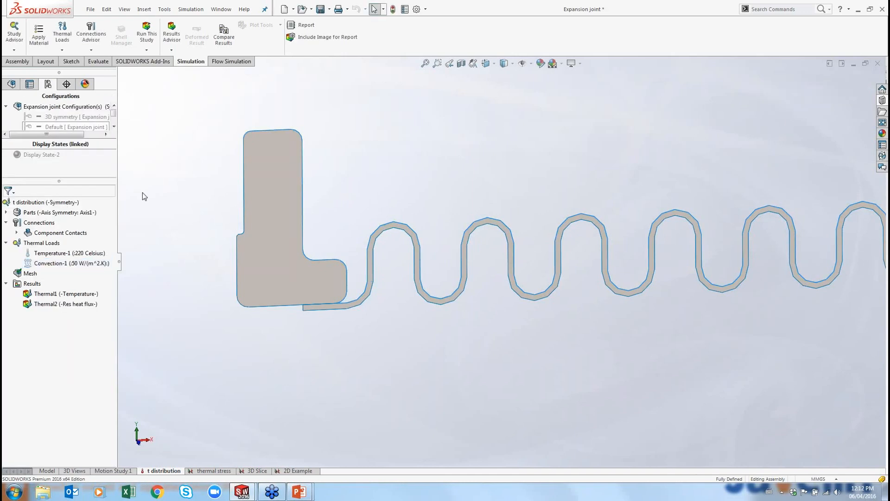
- Display the Thermal1 temperature plot and examine the temperatures along the bellows
click(72, 294)
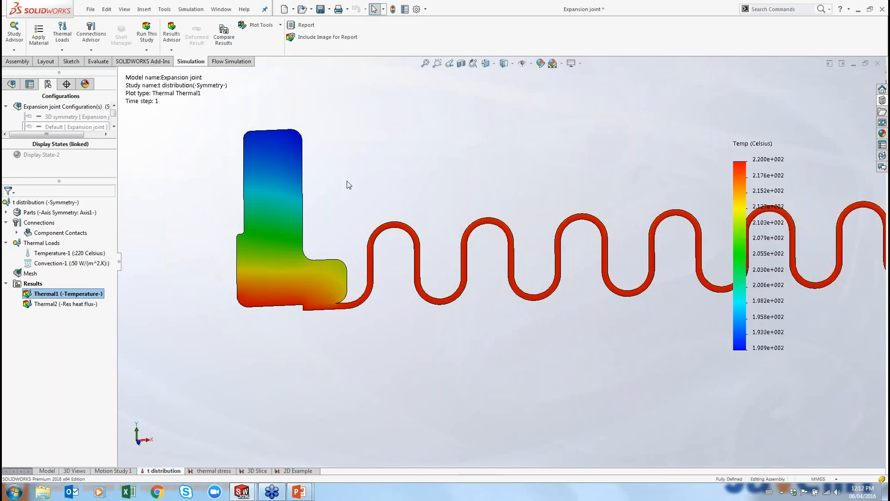
scroll(545, 282, down, 3)
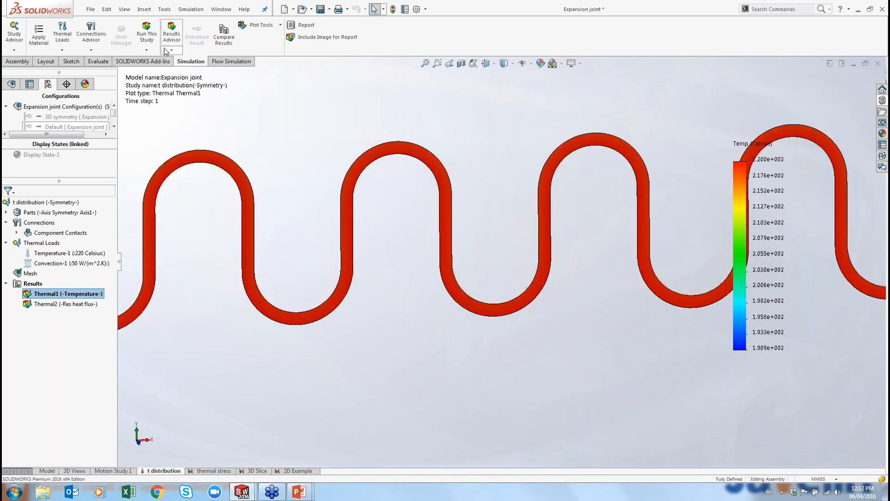
click(269, 27)
click(259, 49)
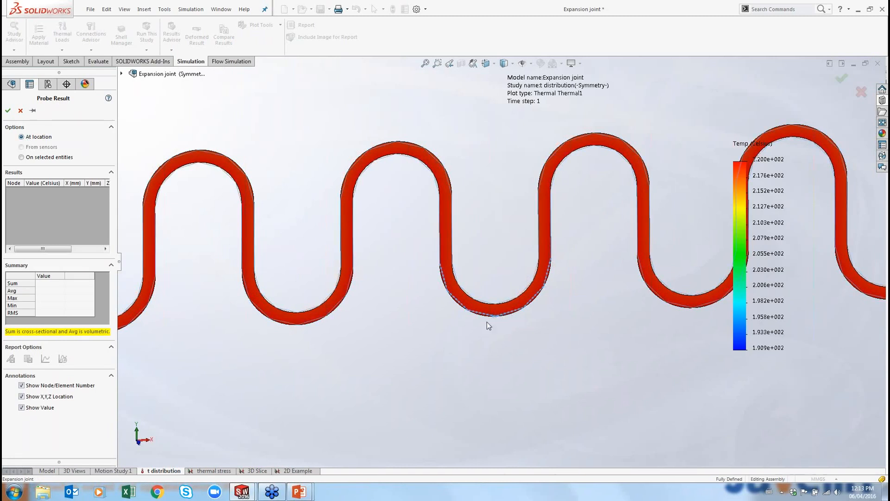
click(28, 158)
click(21, 136)
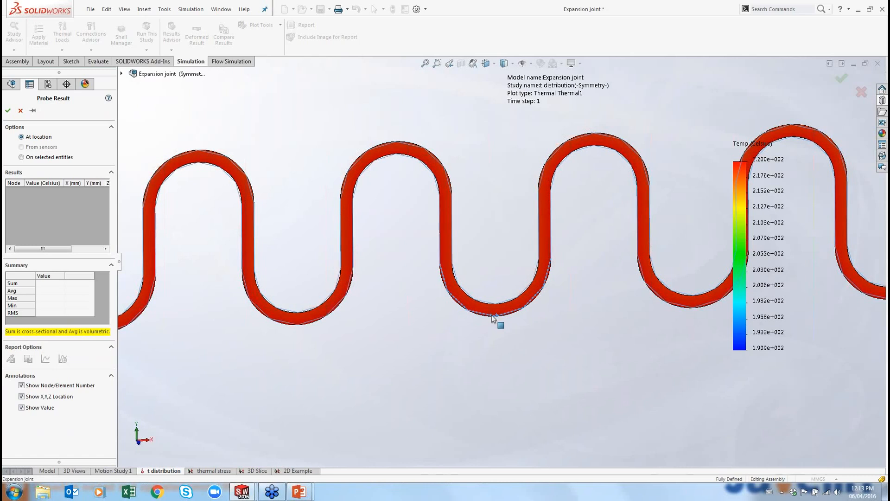
click(20, 110)
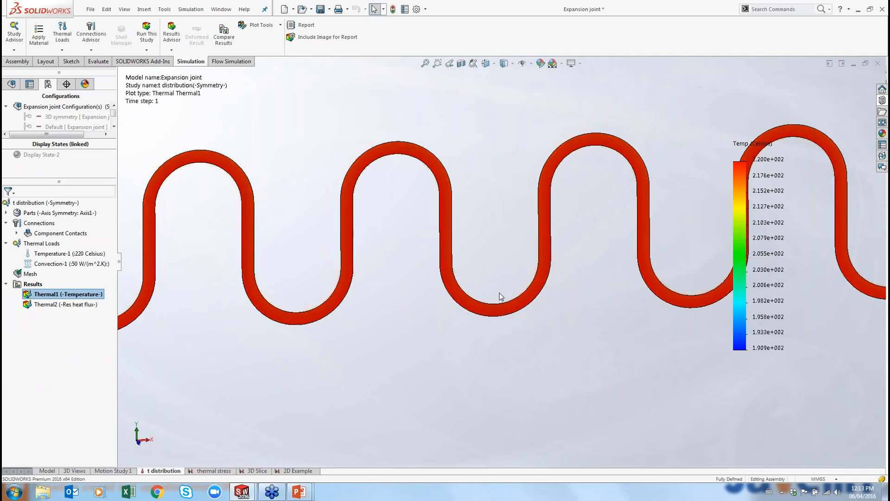
- Compare the temperatures of the flange and bellows, and switch to the thermal stress study
scroll(500, 297, up, 5)
scroll(339, 230, down, 3)
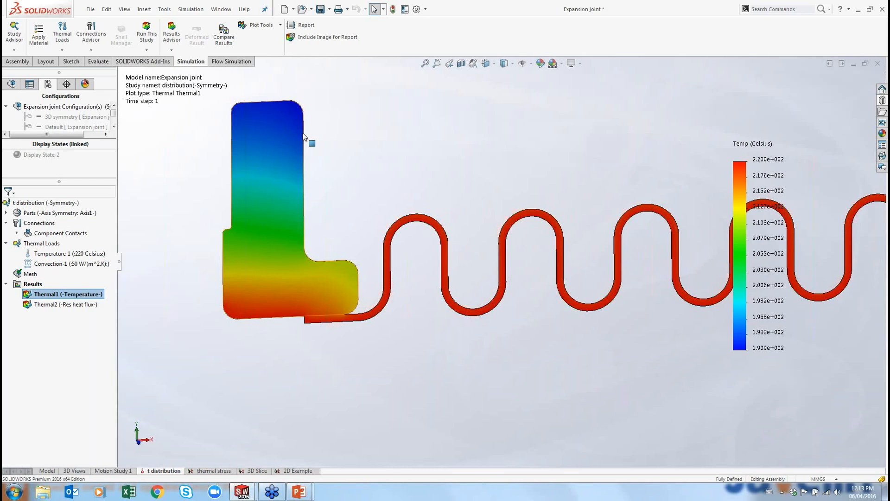
click(221, 471)
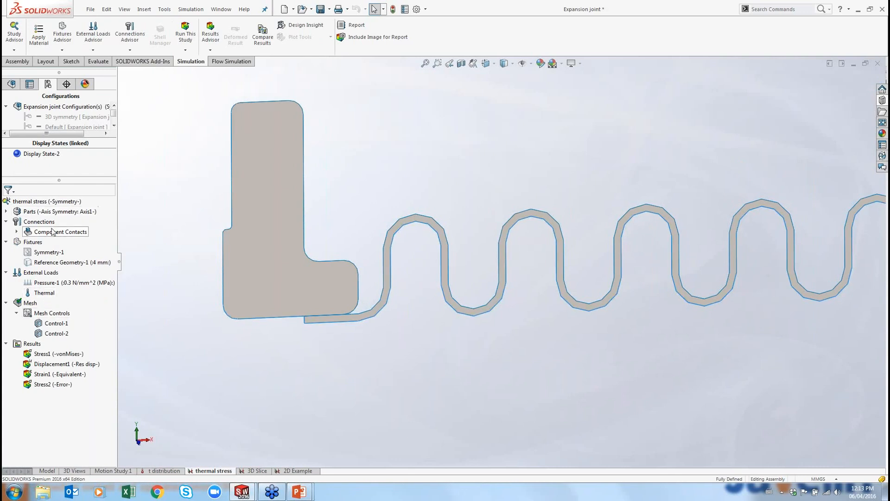
right_click(57, 202)
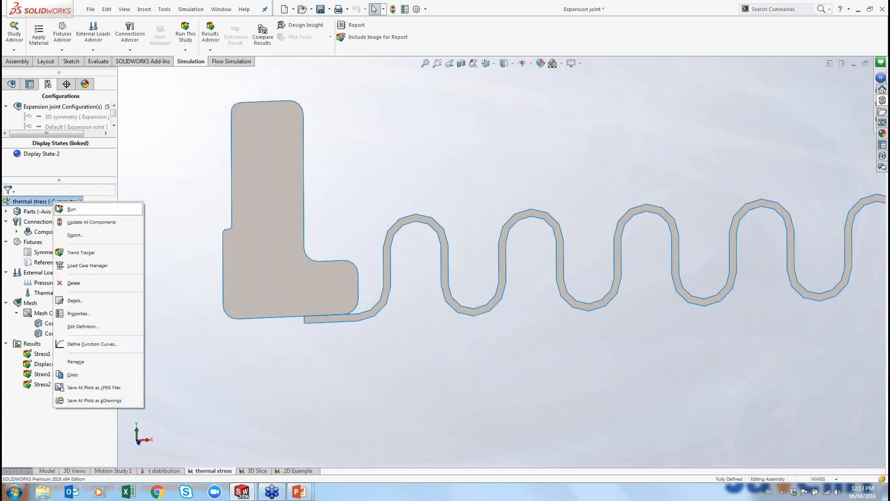
key(Escape)
- Open the thermal effects settings of the external loads and check which thermal study supplies the temperatures, without changing anything
right_click(44, 276)
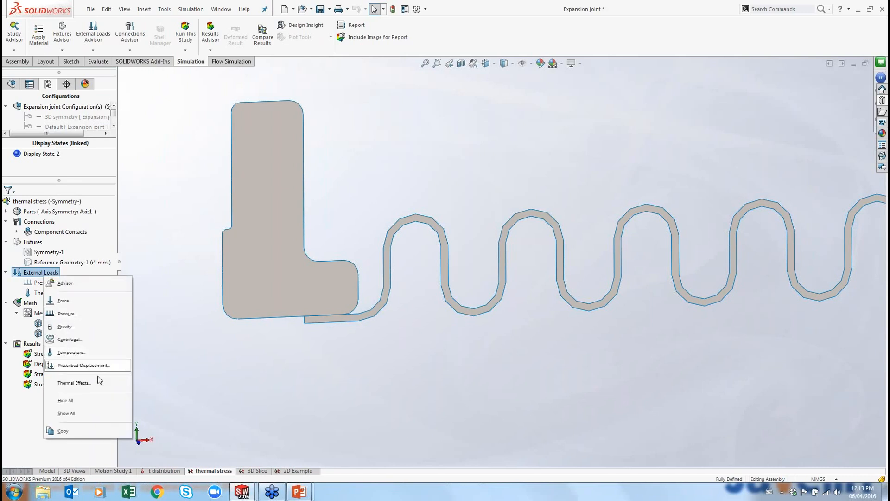
click(85, 385)
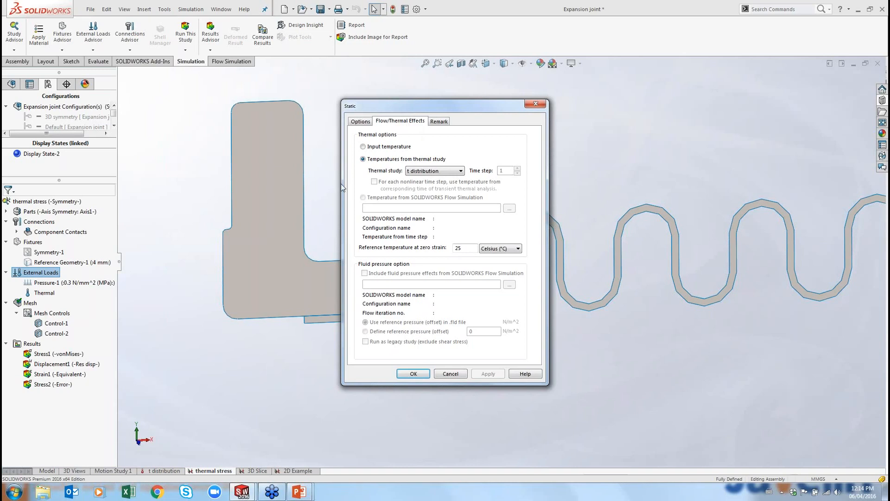
click(461, 171)
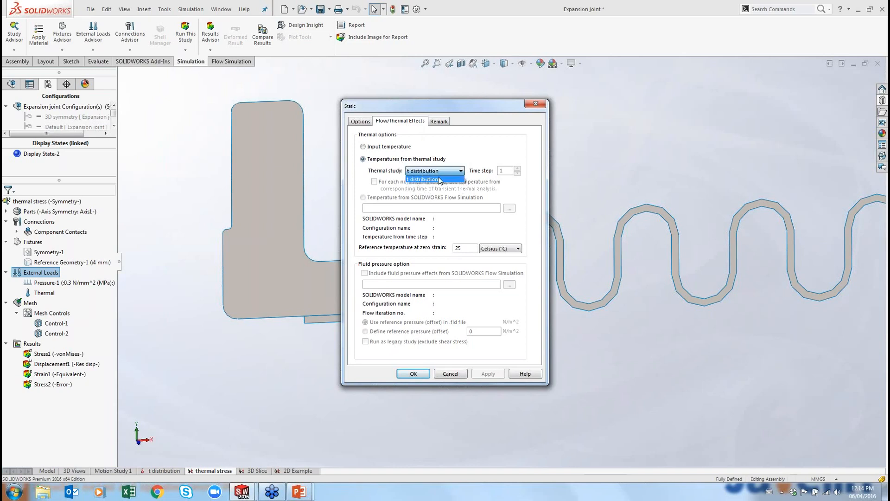
click(474, 138)
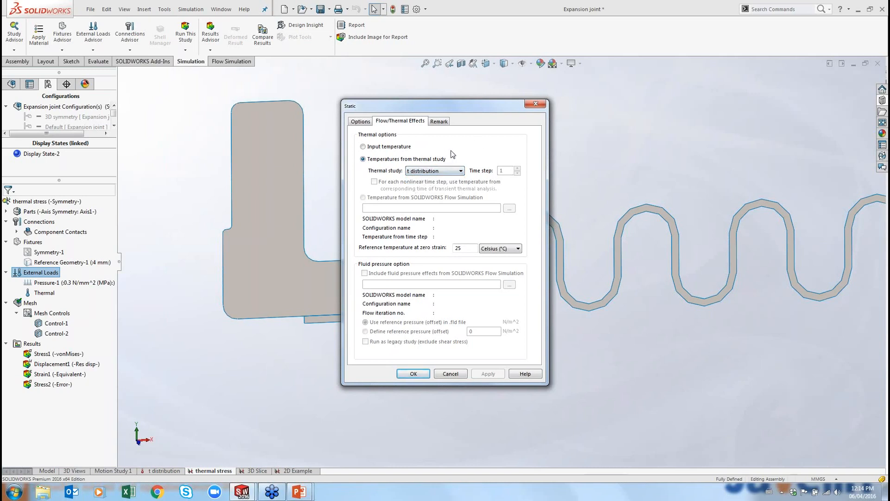
click(451, 374)
click(52, 294)
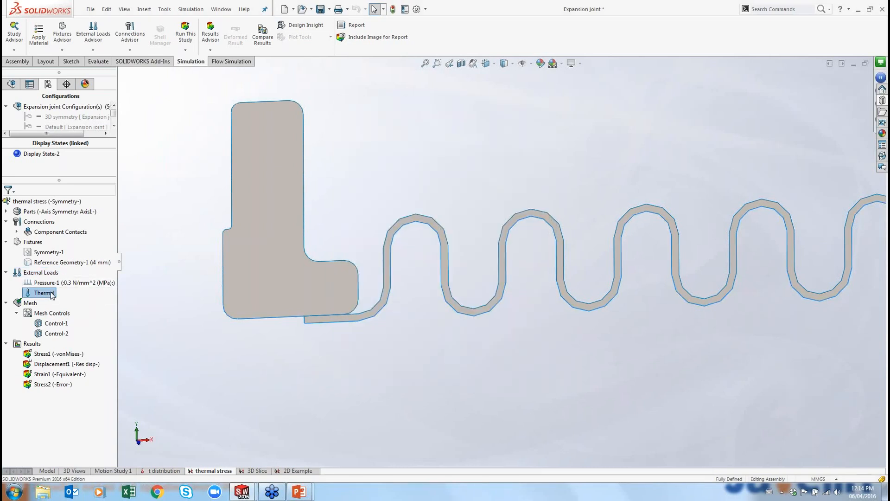
click(175, 305)
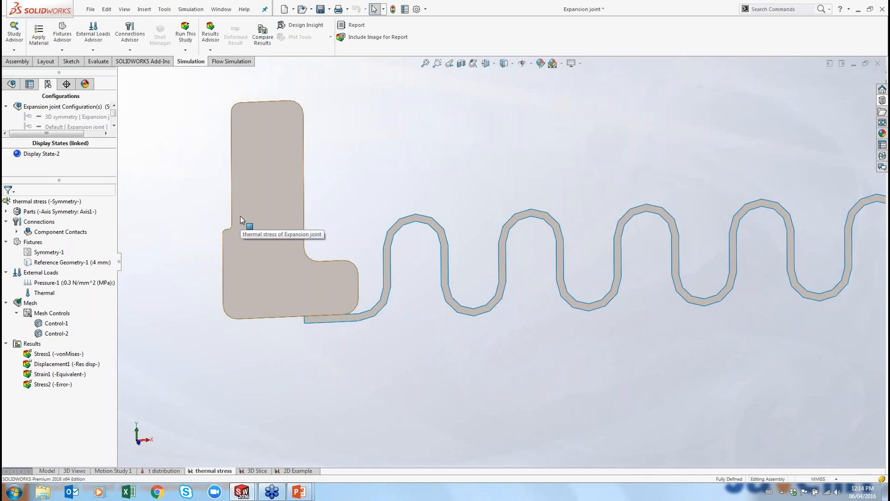
- Open the Pressure-1 load definition and check its edges and pressure value without changing anything
click(56, 283)
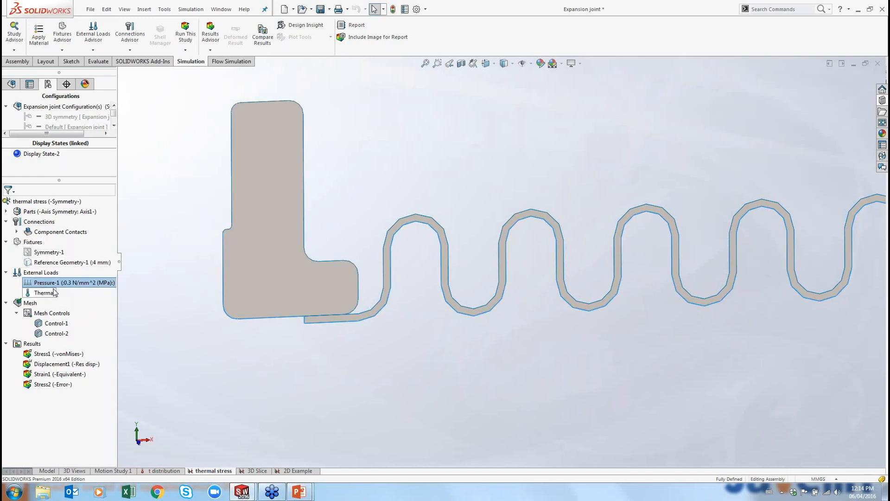
right_click(58, 292)
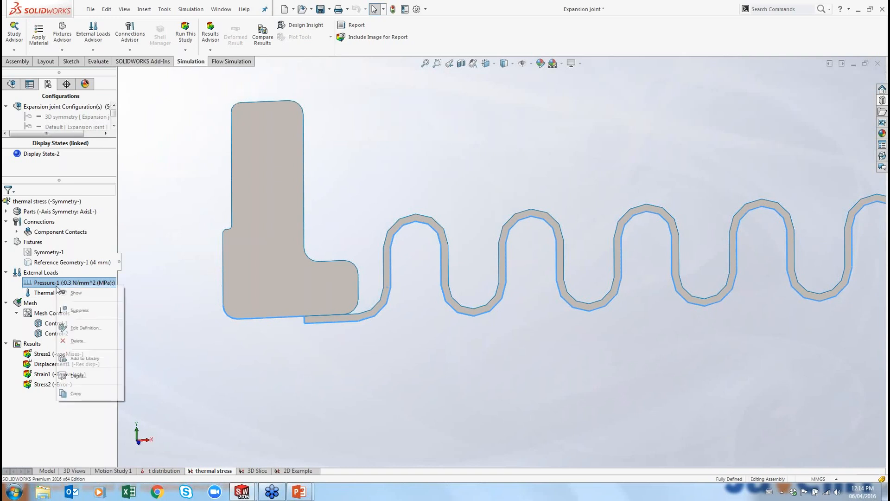
click(80, 330)
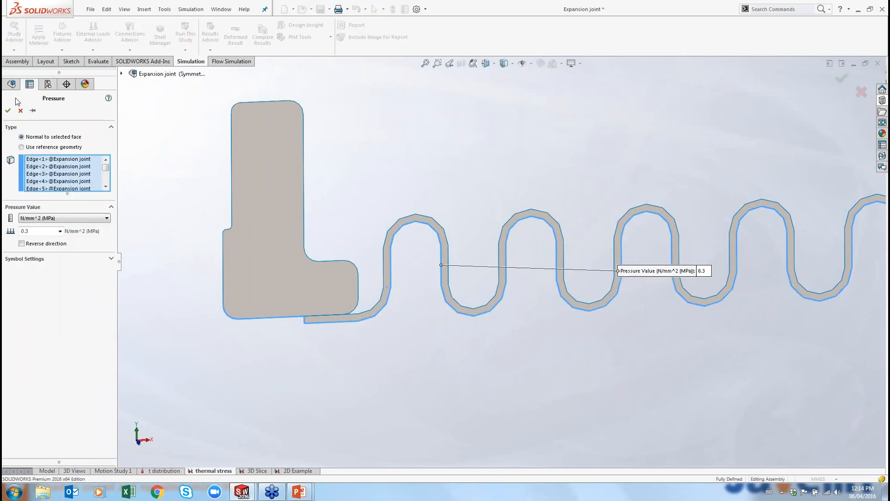
click(21, 110)
- Show the Pressure-1 load symbols, examine where the pressure acts on the flange and bellows, and hide them again
right_click(60, 281)
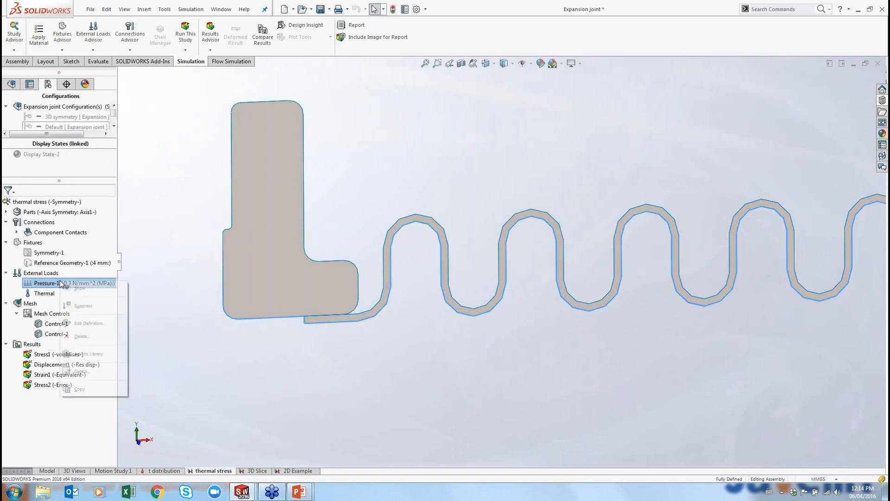
click(92, 289)
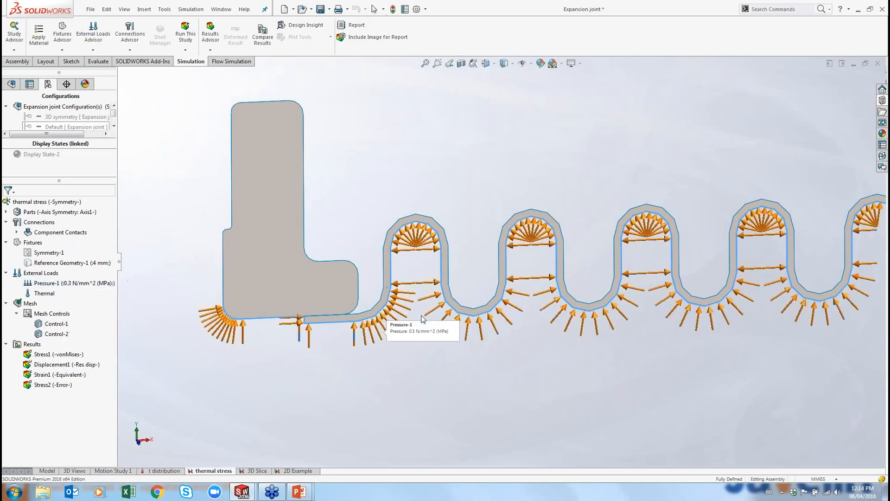
right_click(89, 283)
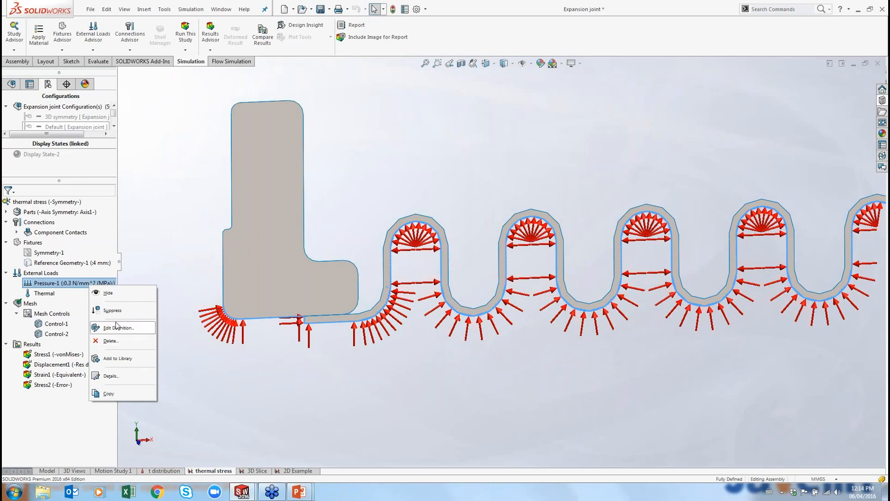
click(124, 293)
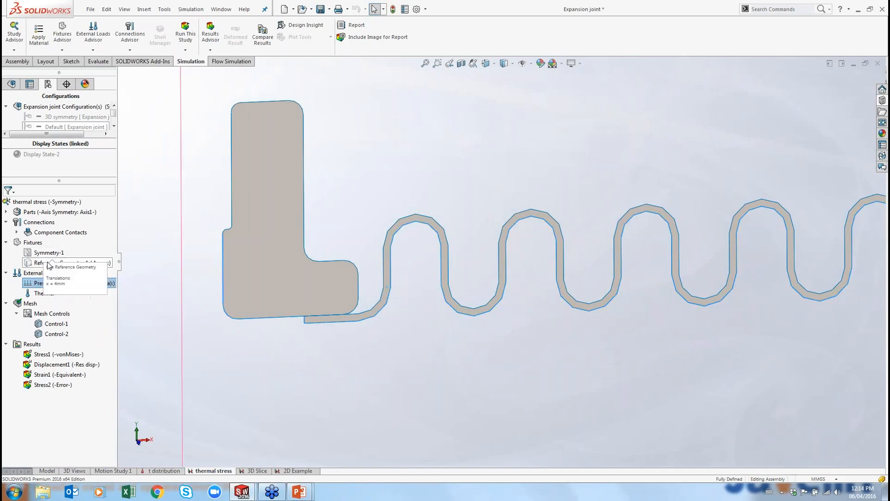
right_click(49, 263)
click(75, 287)
right_click(56, 264)
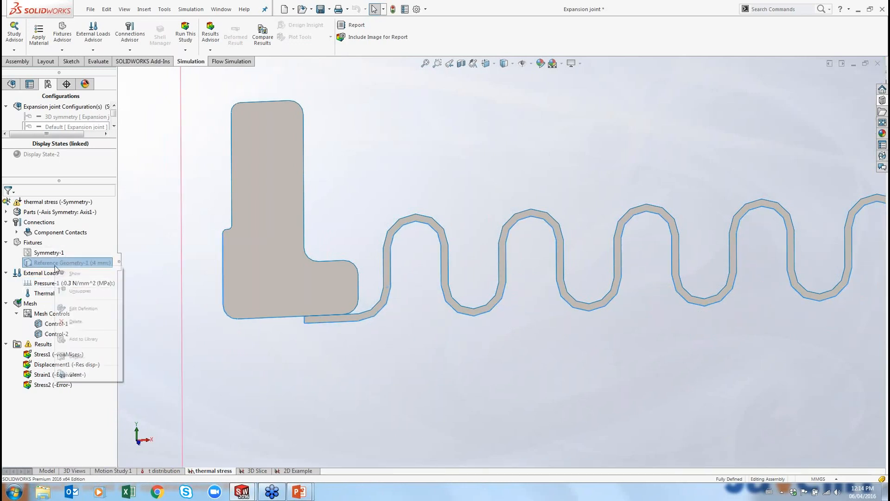
click(86, 292)
- Open the Reference Geometry-1 fixture definition and examine its flange edge, reference plane and prescribed translation, leaving it unchanged
right_click(55, 263)
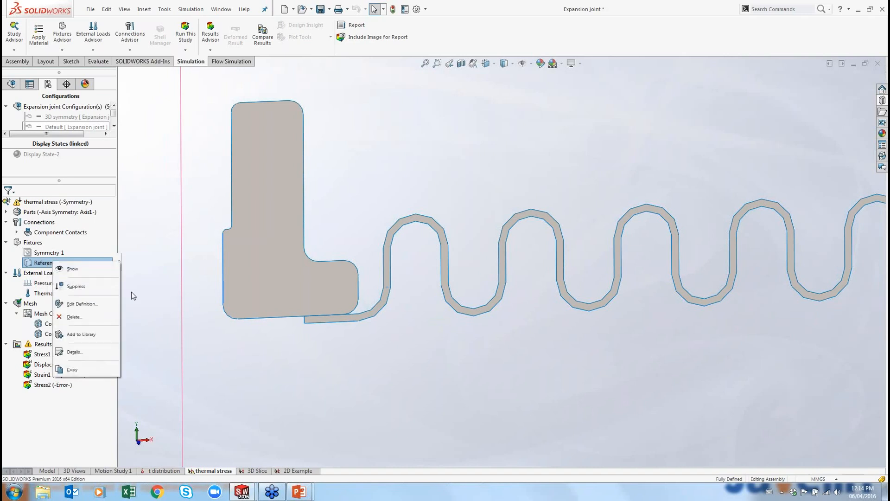
click(84, 303)
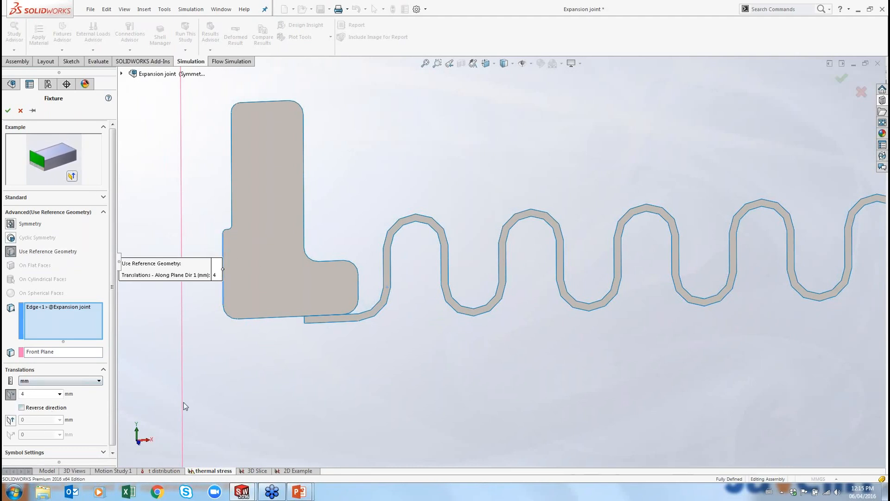
scroll(489, 386, up, 4)
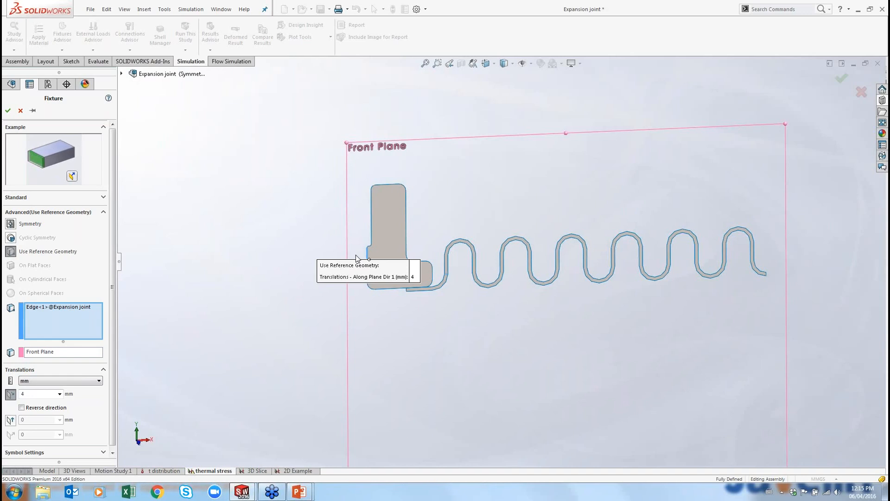
click(8, 110)
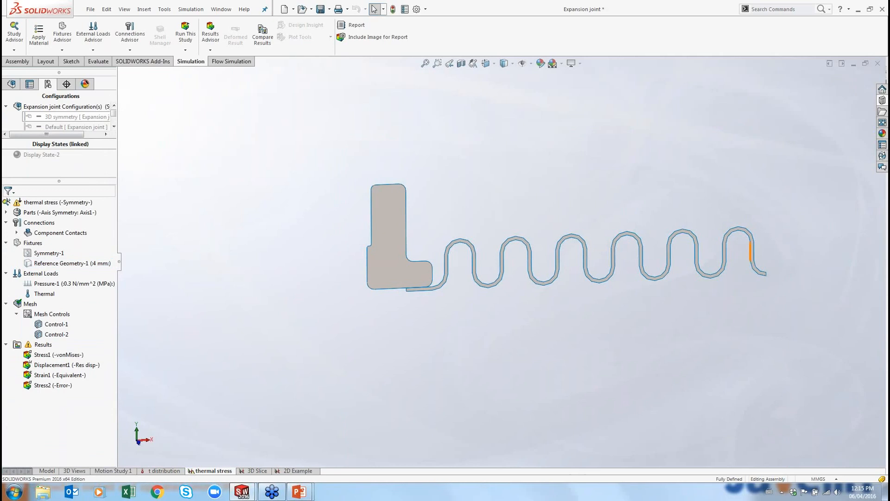
- Open the Symmetry-1 fixture definition and examine the constrained edge at the free end of the bellows, leaving it unchanged
scroll(749, 259, down, 3)
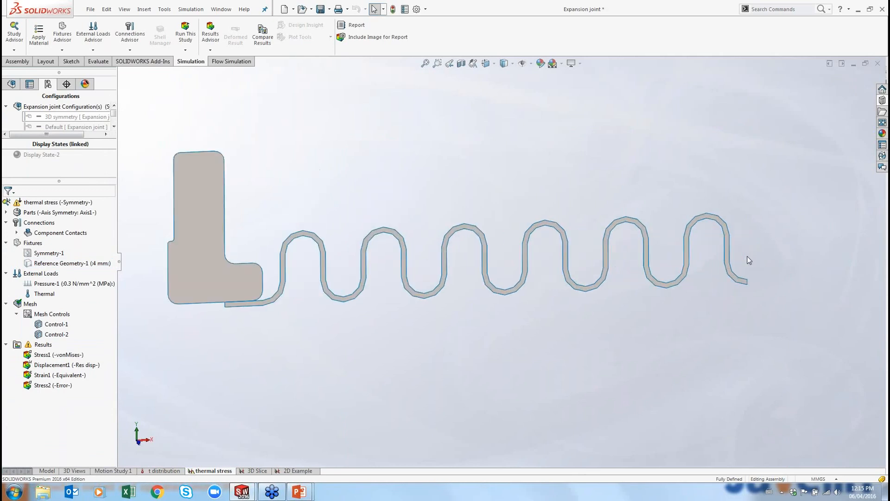
right_click(44, 253)
click(72, 294)
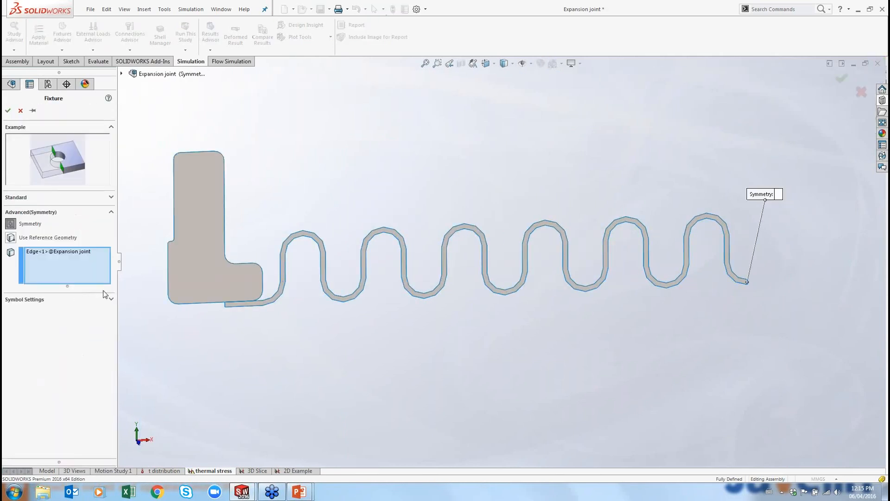
scroll(745, 279, down, 10)
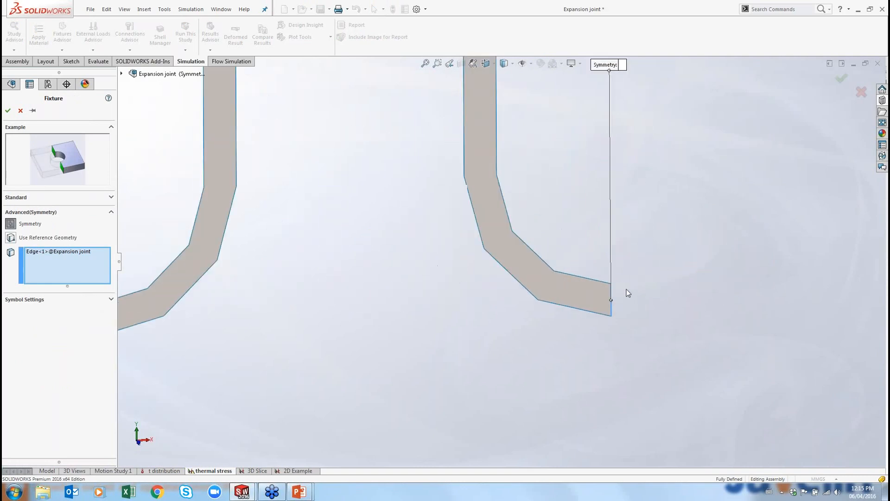
scroll(583, 299, down, 2)
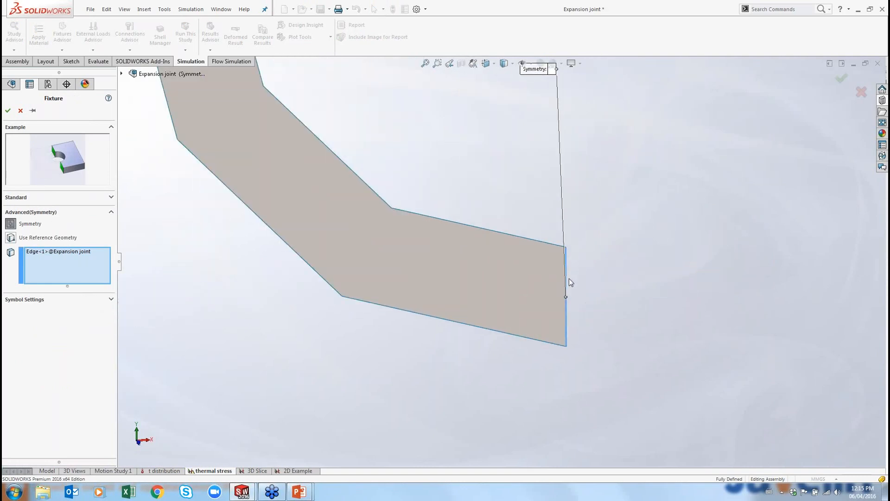
click(7, 111)
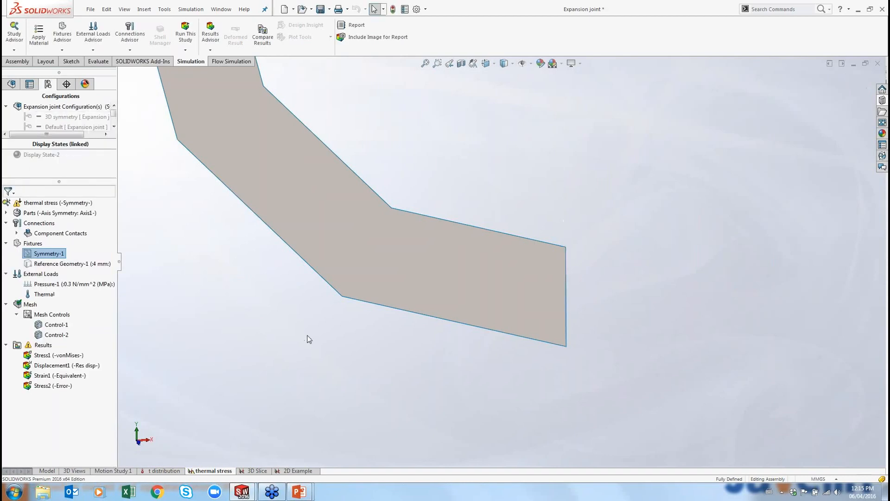
- Display the Stress1 von Mises plot and examine the stresses over the whole expansion joint
double_click(83, 355)
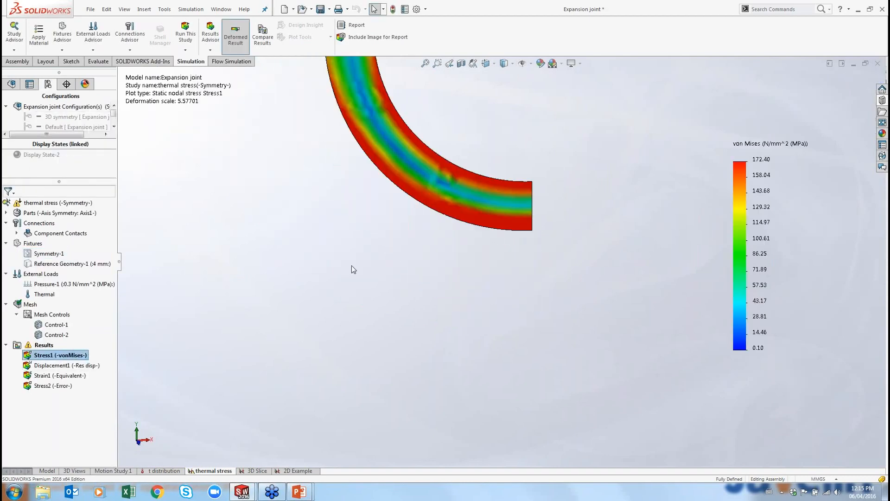
scroll(447, 251, up, 15)
scroll(260, 253, down, 4)
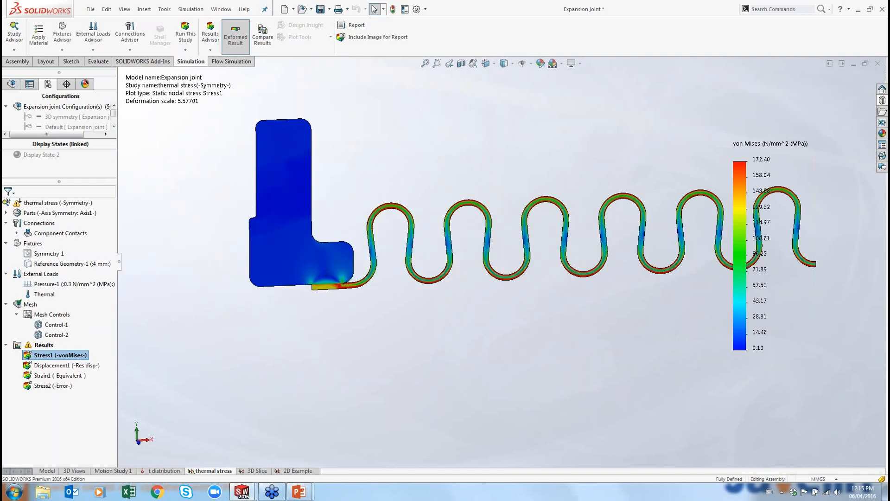
scroll(260, 253, up, 2)
- Animate the Stress1 plot using 10 frames
right_click(67, 357)
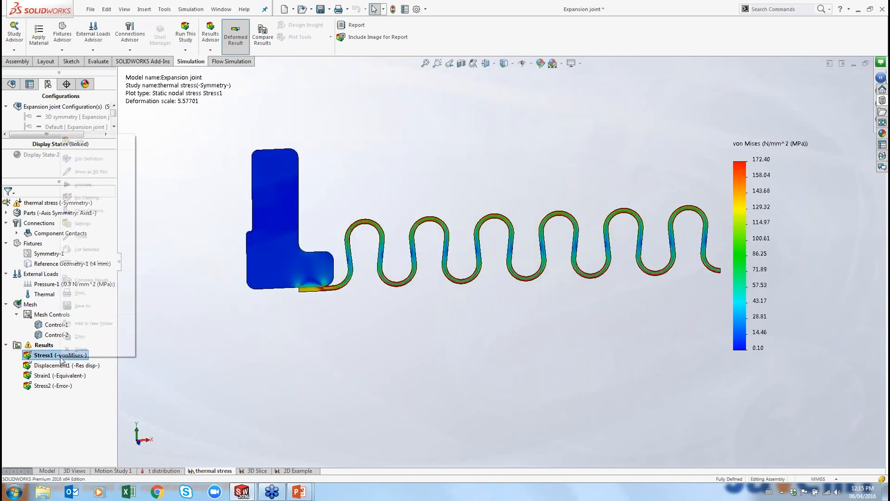
click(92, 188)
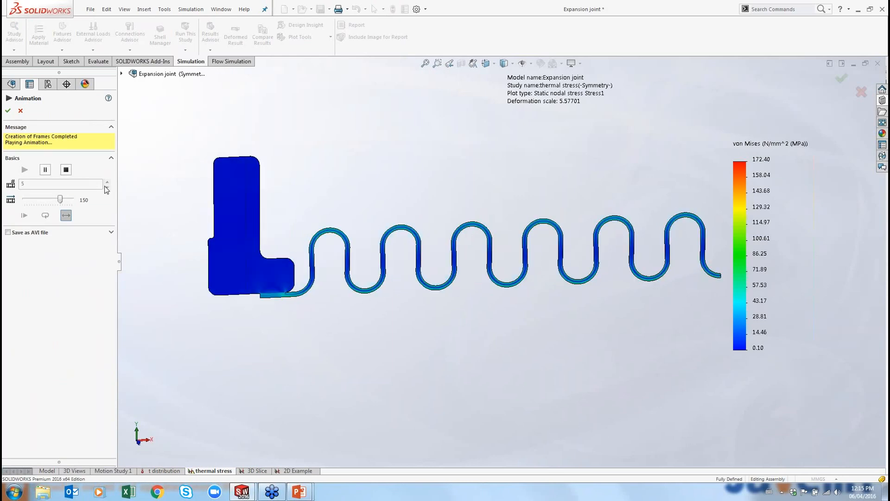
click(68, 170)
drag(53, 154, 4, 160)
text(1)
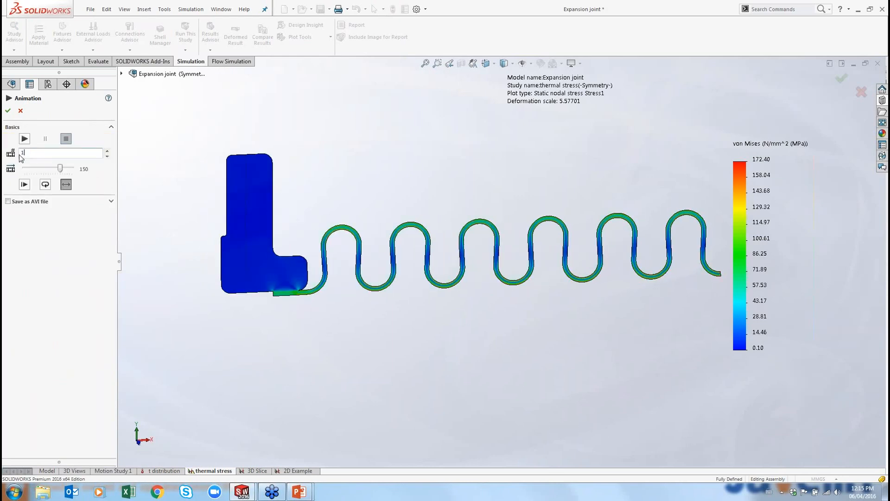
text(0)
click(24, 139)
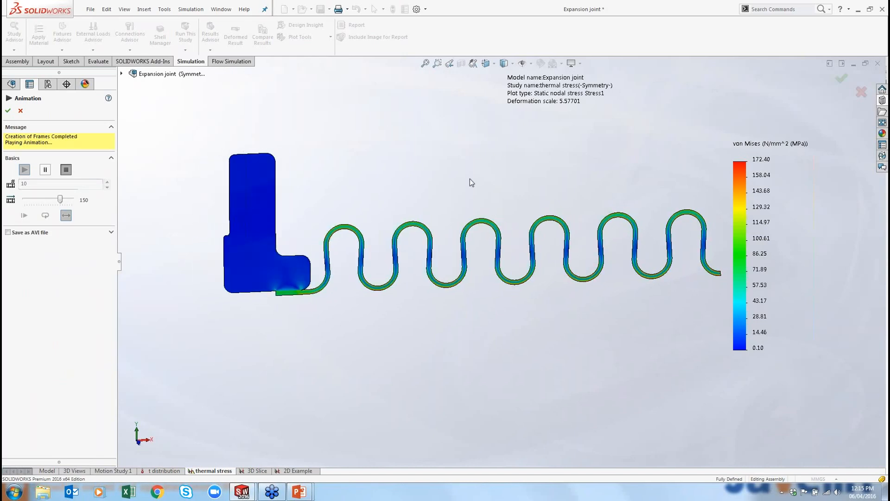
- Face the section squarely, examine the animated deformation and stress towards the symmetry end of the bellows, and close the animation
key(space)
click(511, 248)
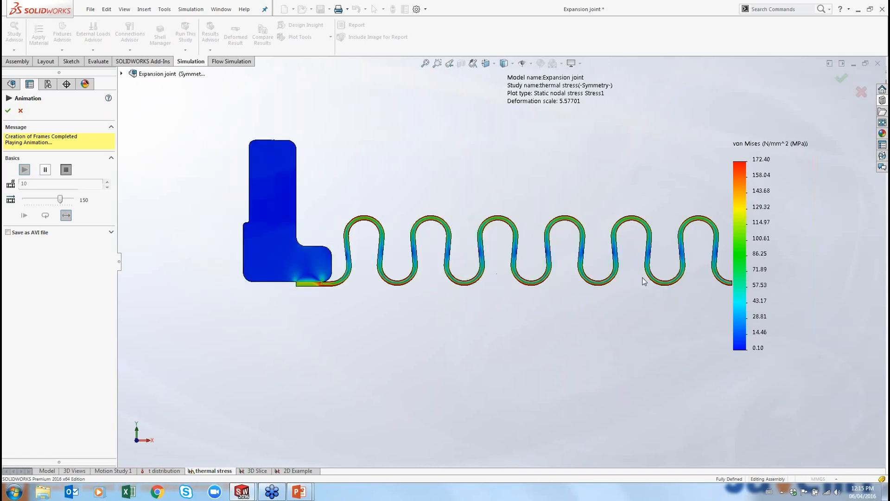
scroll(736, 285, down, 10)
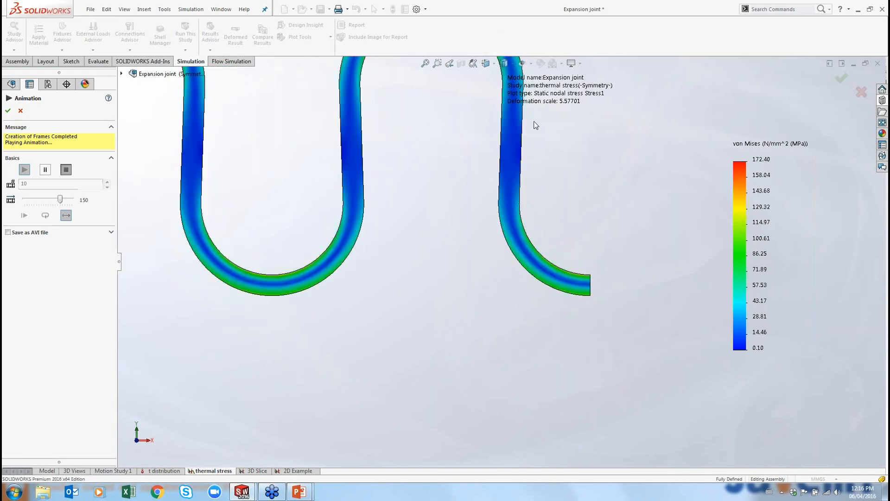
scroll(589, 216, up, 5)
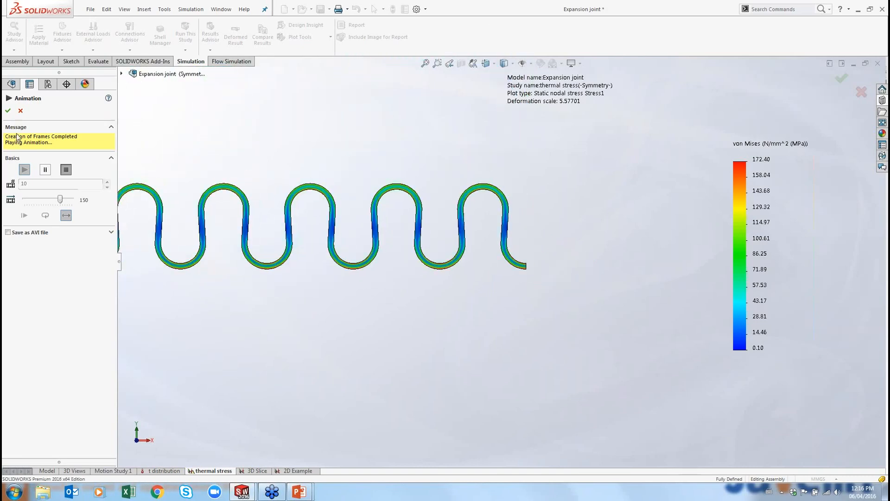
click(8, 111)
scroll(210, 221, up, 2)
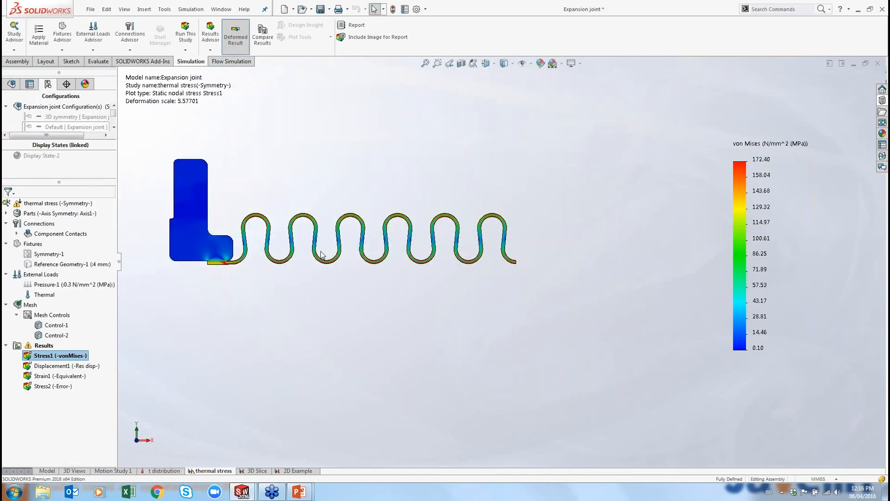
scroll(269, 207, down, 4)
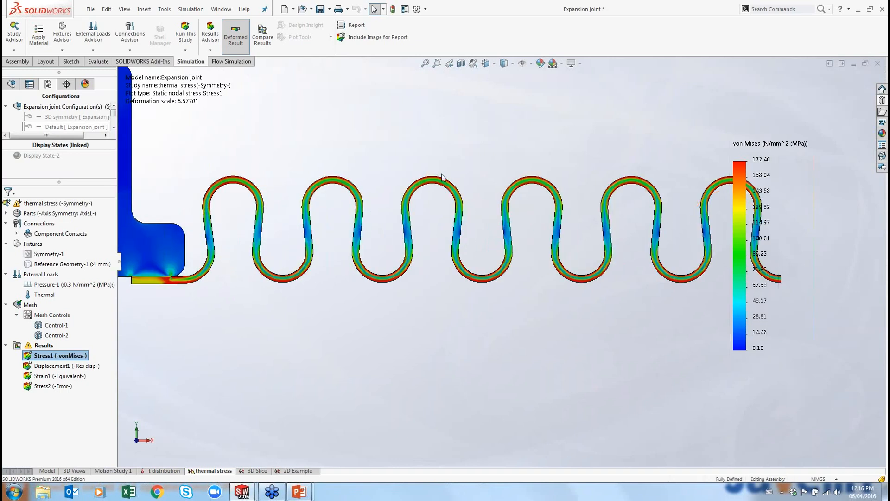
- Show the mesh of the thermal stress study and examine the elements in the flange and through the bellows wall
right_click(34, 305)
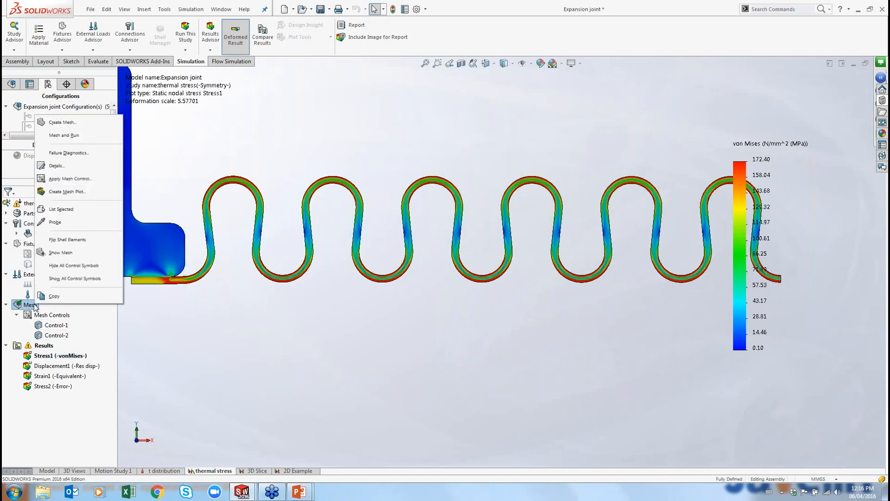
click(61, 253)
scroll(287, 284, up, 5)
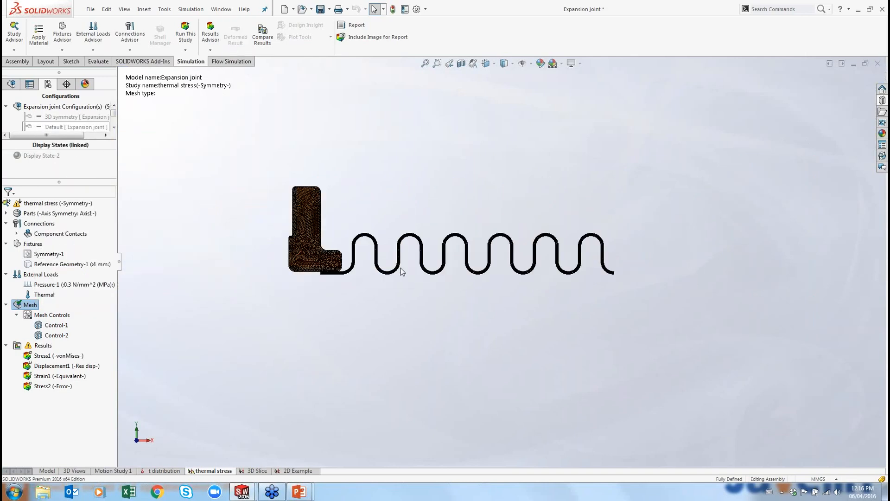
scroll(393, 274, down, 8)
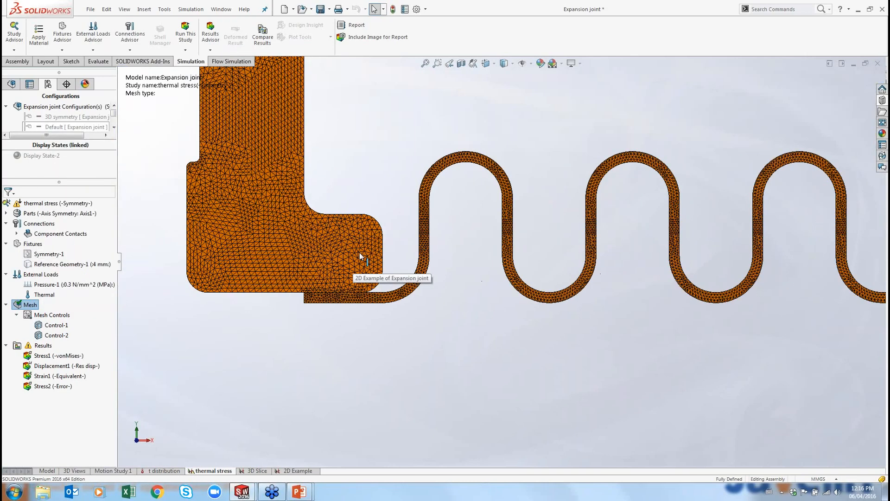
scroll(733, 332, down, 4)
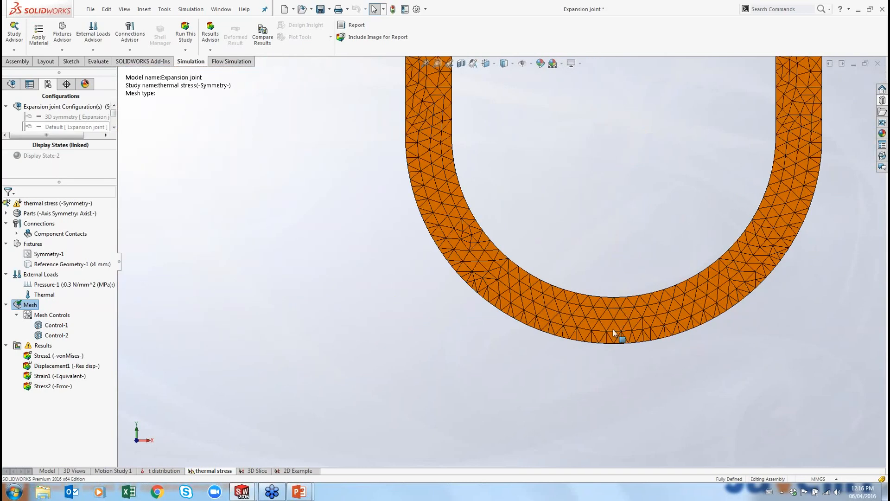
scroll(635, 269, up, 3)
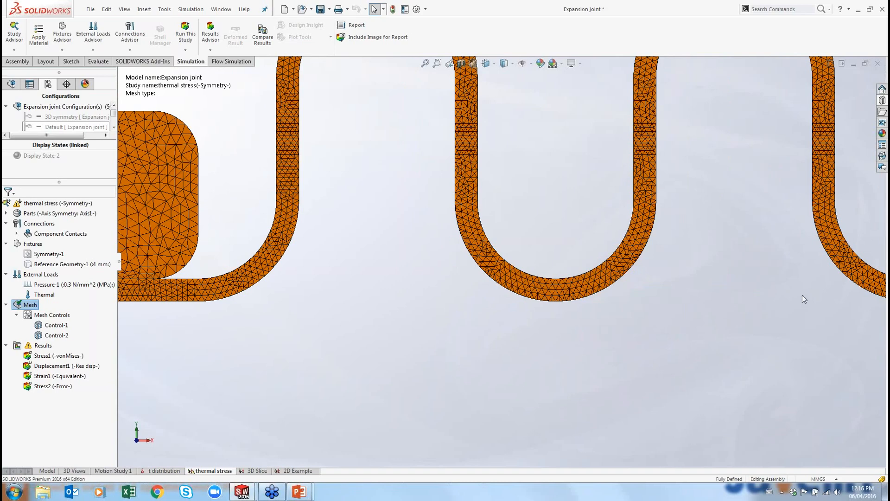
scroll(459, 260, up, 1)
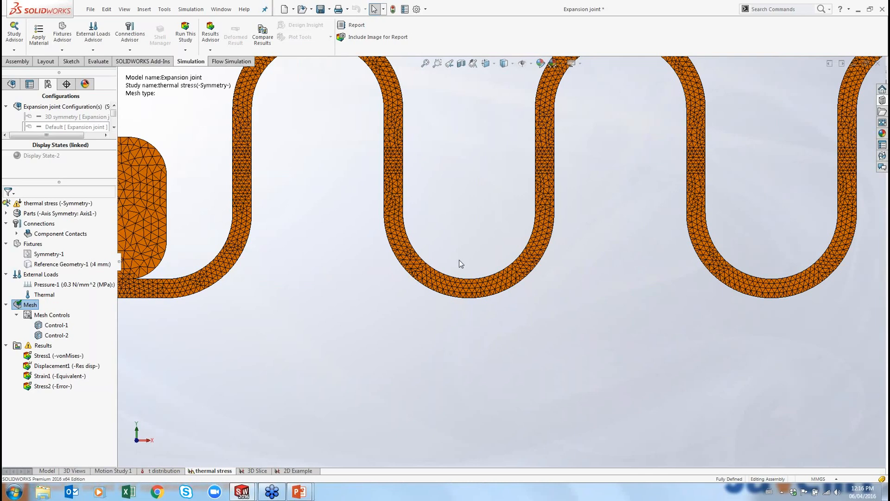
scroll(538, 288, up, 5)
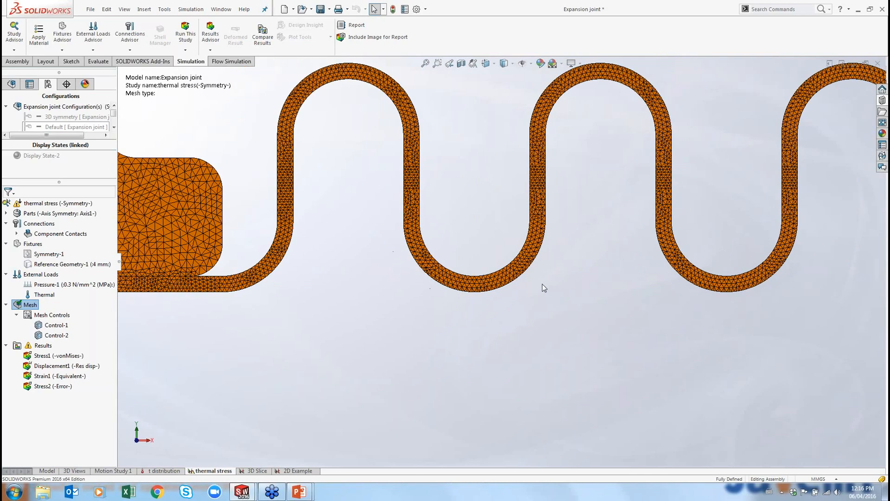
- Display the Stress1 von Mises result of the thermal stress study as a 3D plot
scroll(608, 236, down, 2)
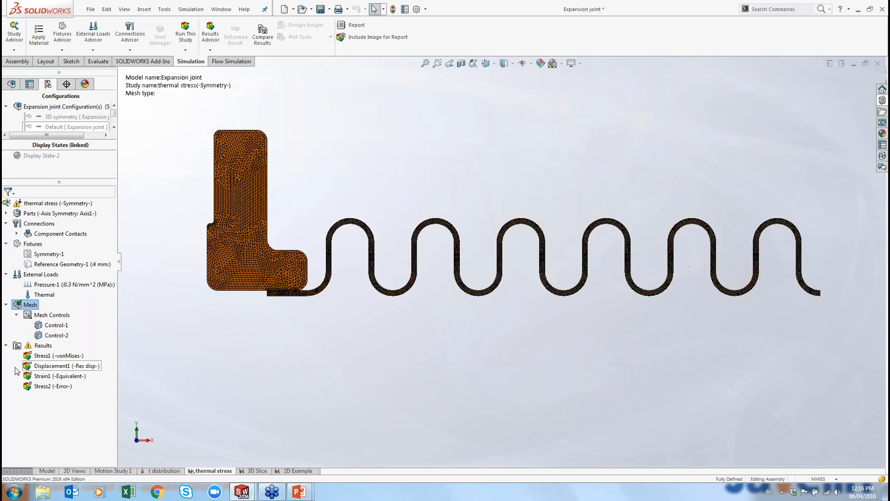
double_click(40, 356)
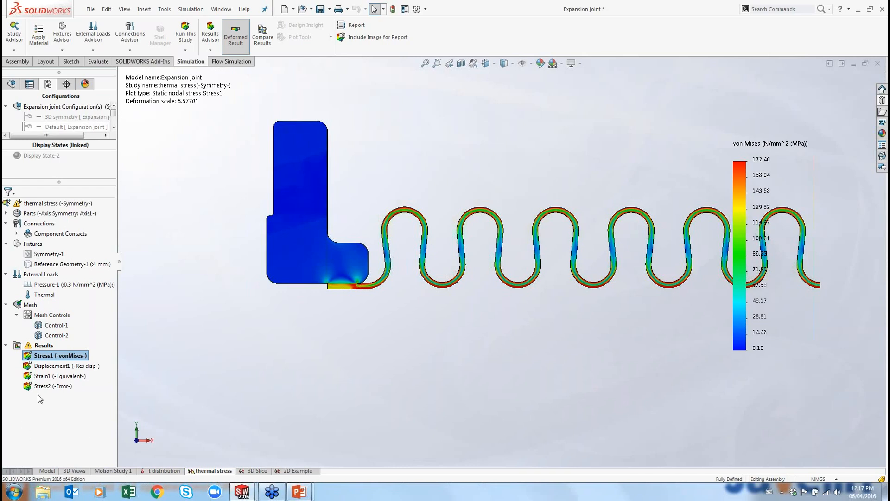
right_click(63, 355)
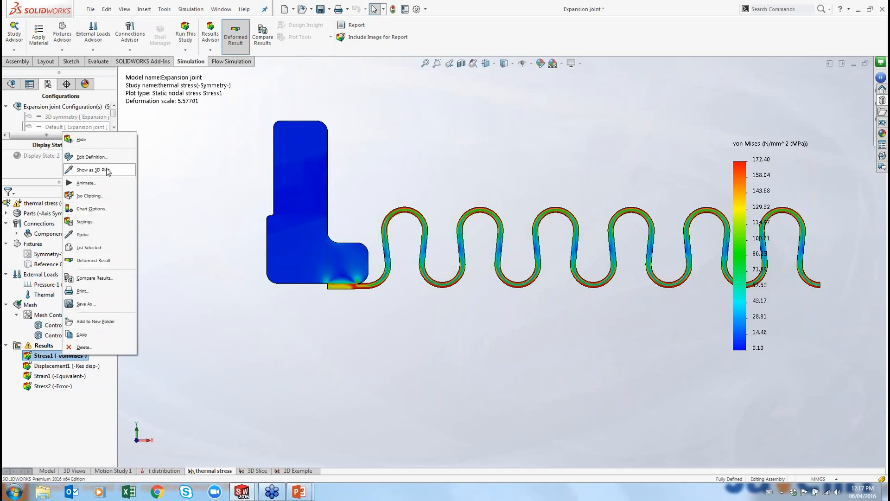
click(107, 171)
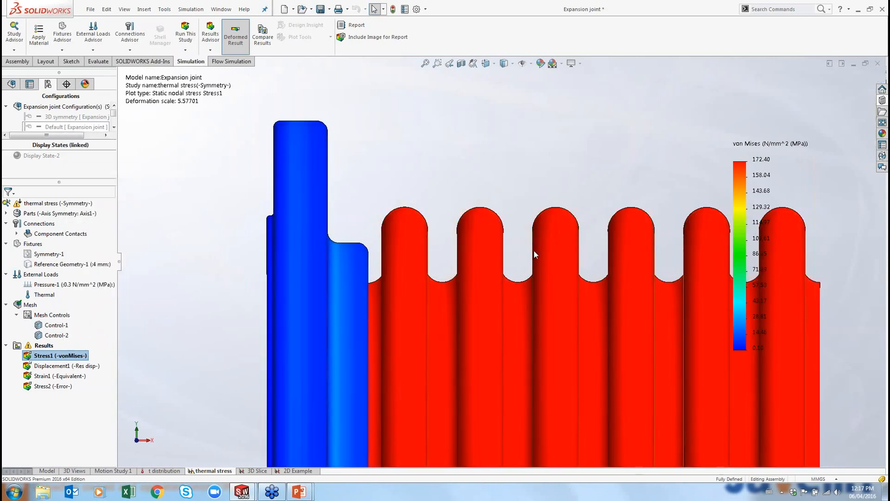
- Examine the 3D von Mises plot around the expansion joint, including the cut section through the flange and bellows
scroll(534, 252, up, 6)
middle_drag(504, 279, 519, 353)
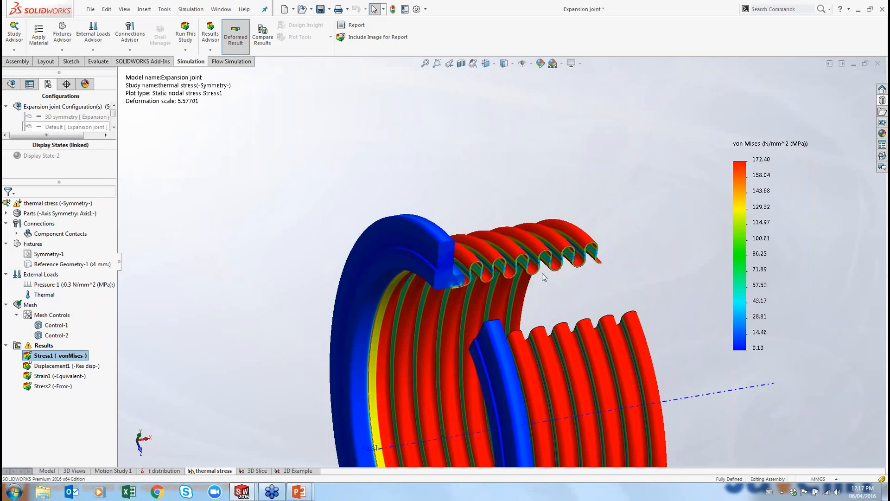
scroll(542, 274, down, 5)
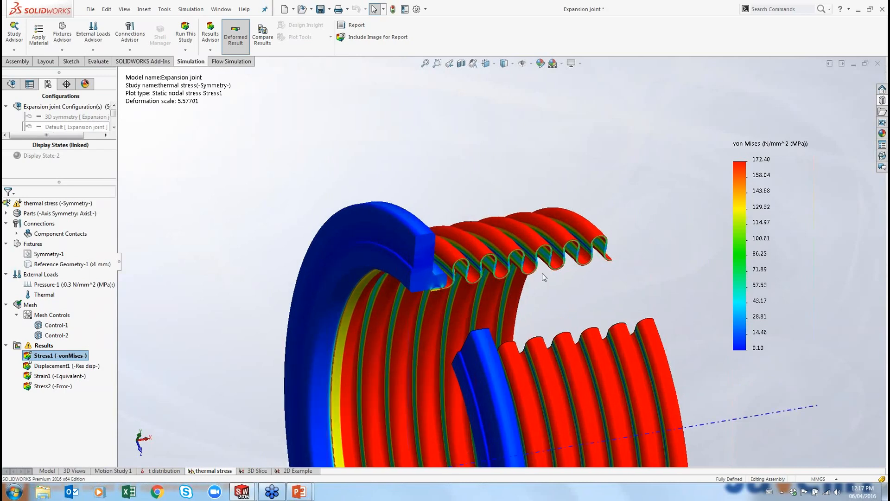
scroll(557, 286, up, 6)
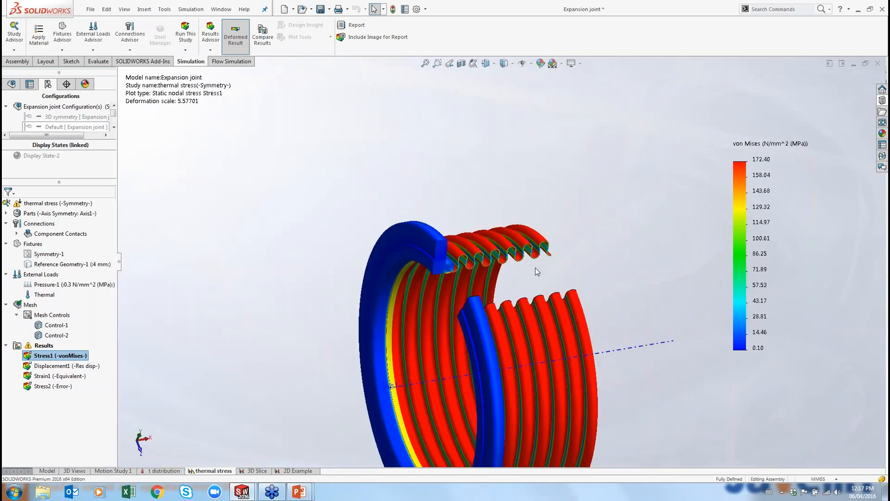
middle_drag(535, 269, 492, 263)
scroll(493, 262, down, 6)
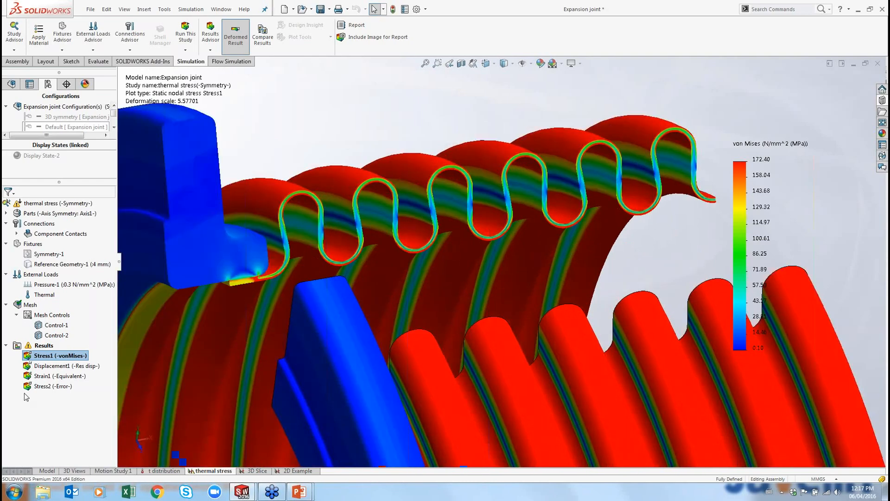
- Animate the 3D Stress1 plot, view the whole deforming joint, and close the animation
right_click(85, 351)
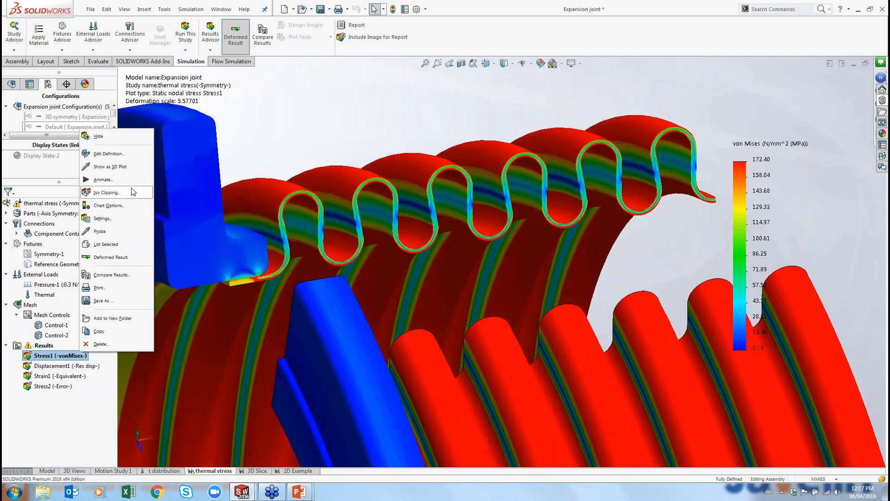
click(99, 180)
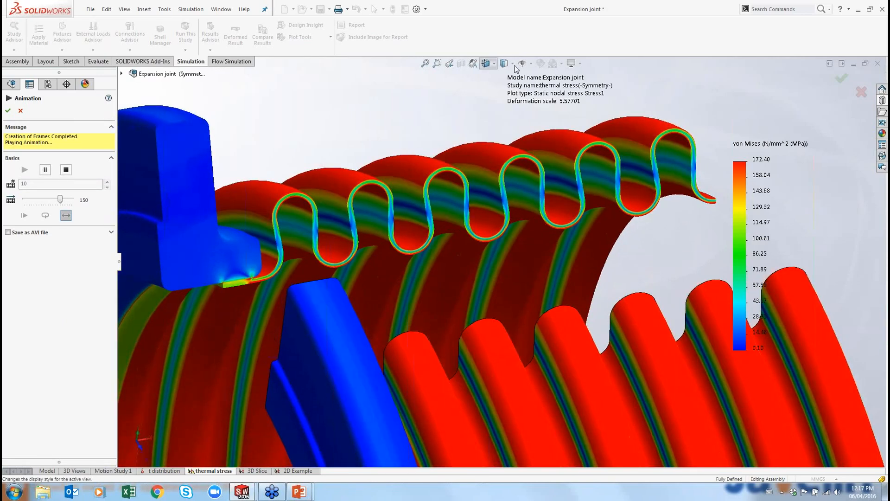
scroll(557, 224, up, 5)
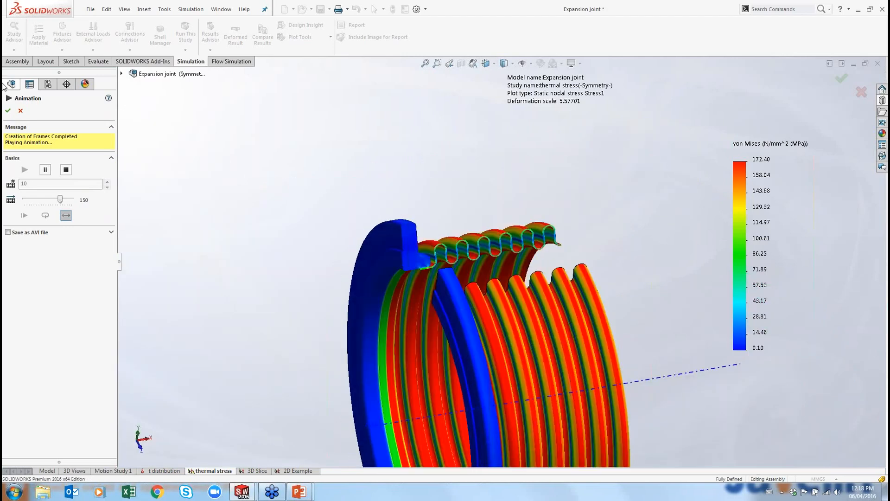
click(8, 111)
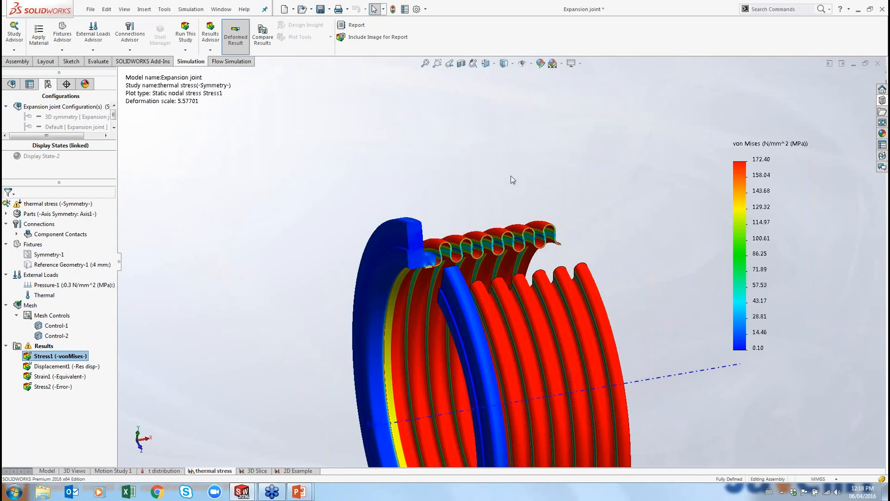
- Open the 3D Slice study, activate its 3D symmetry configuration, and view the slice of the flange and bellows
click(257, 470)
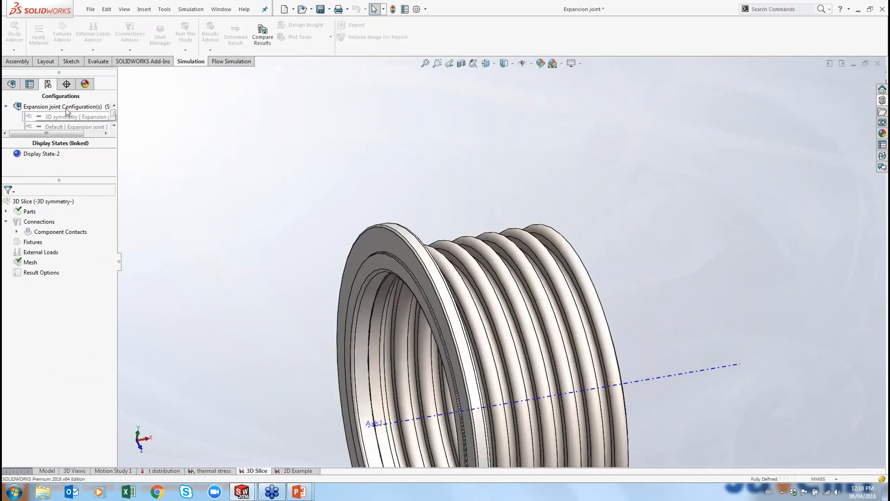
right_click(37, 212)
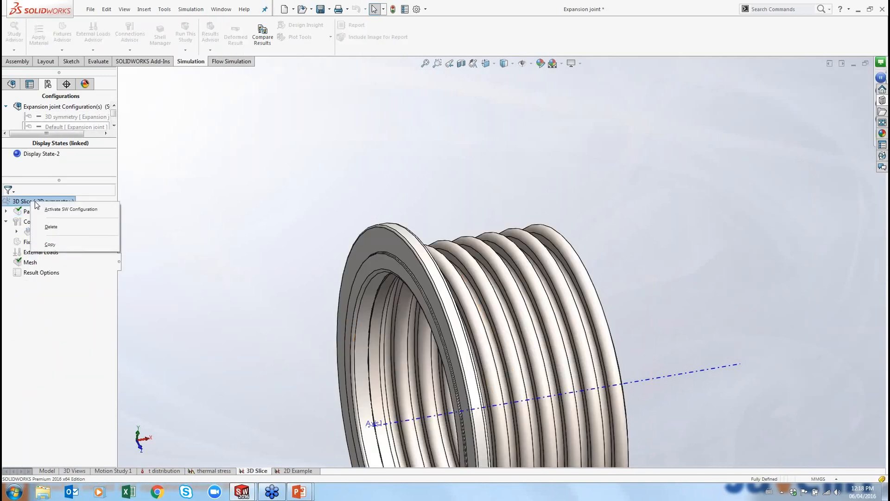
click(84, 217)
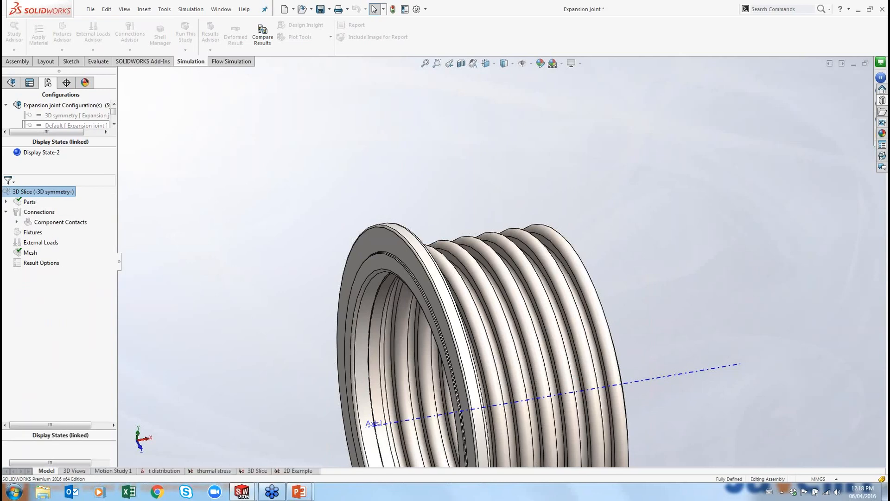
middle_drag(508, 364, 443, 70)
scroll(464, 324, down, 4)
middle_drag(472, 228, 488, 241)
scroll(535, 249, down, 3)
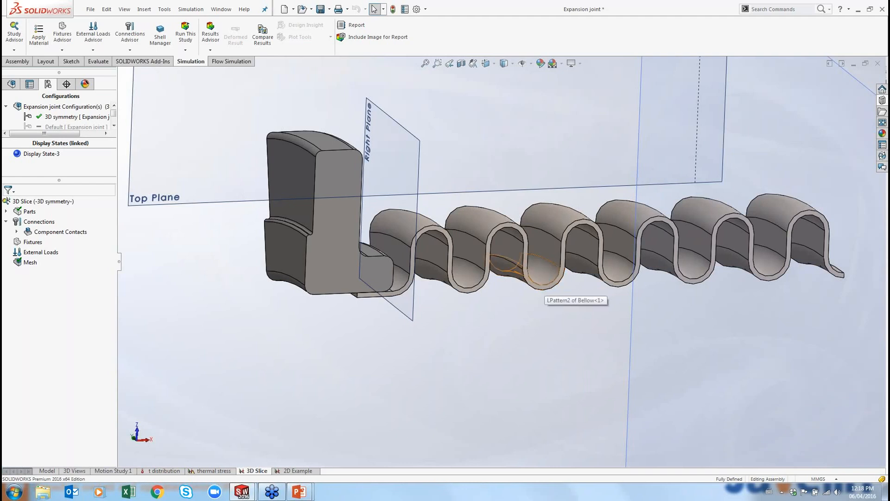
- Show the solid mesh of the 3D Slice study and examine the elements on the flange and bellows
right_click(31, 262)
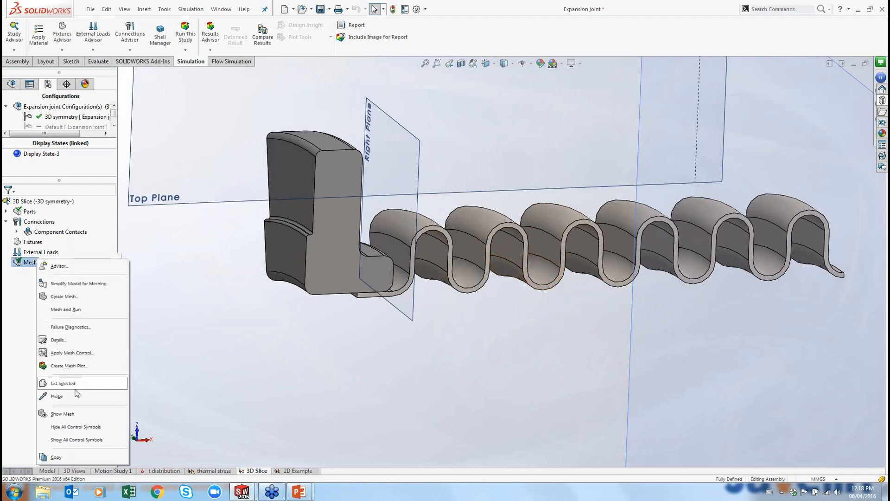
click(65, 417)
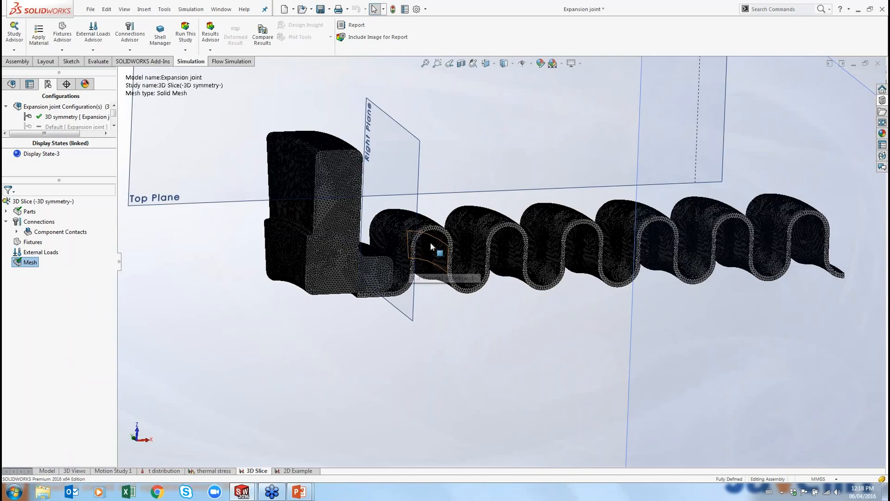
scroll(431, 228, down, 2)
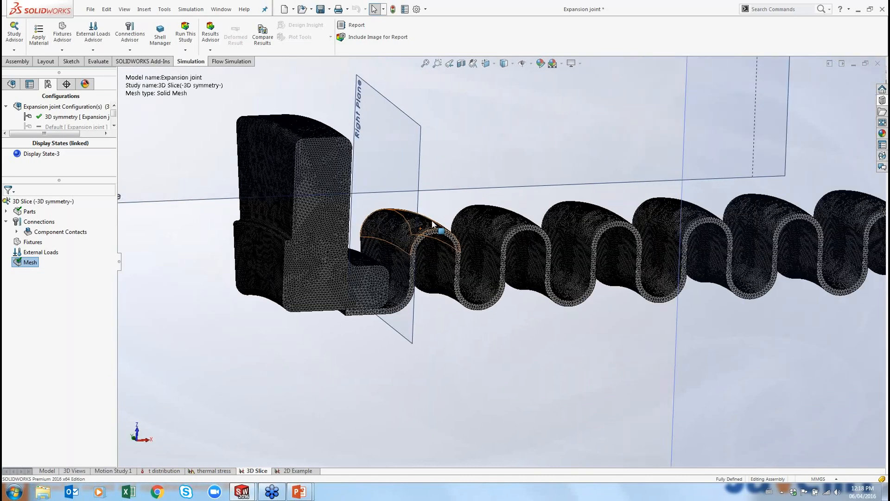
scroll(431, 218, down, 2)
scroll(429, 208, up, 5)
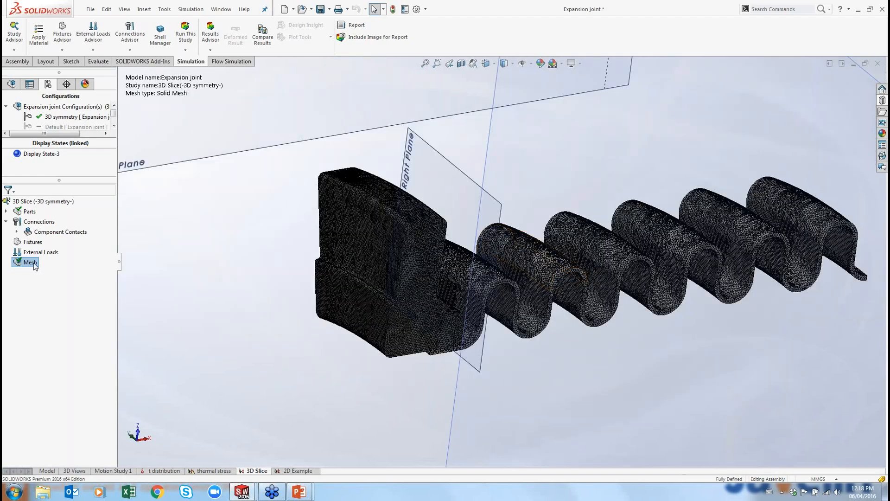
- Review the full mesh details of the 3D Slice study, enlarging the details window to read all values, and close it
right_click(29, 263)
click(71, 347)
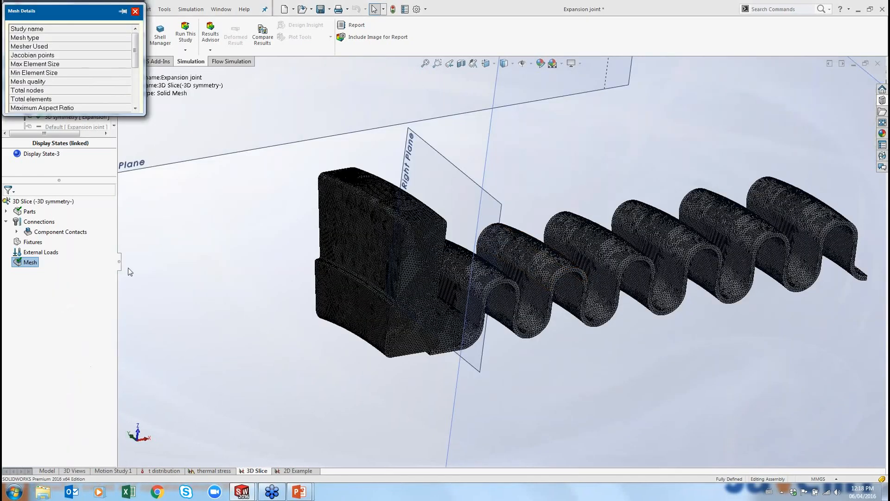
drag(139, 114, 239, 209)
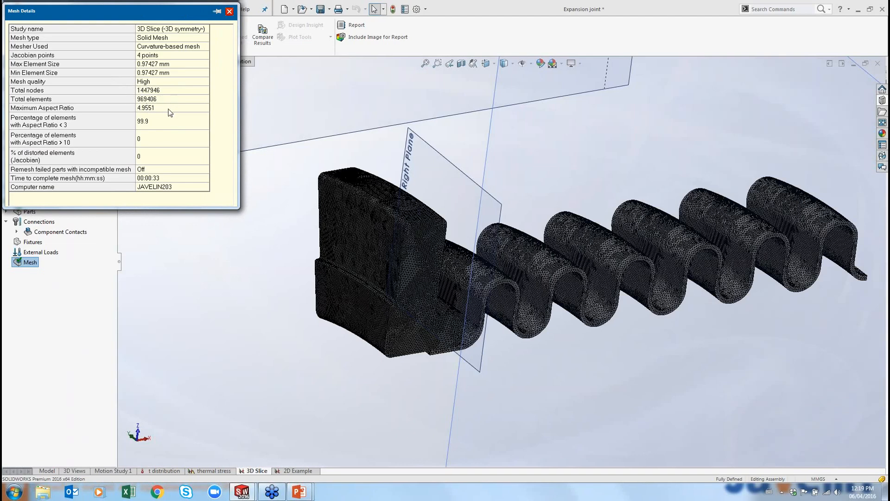
click(230, 12)
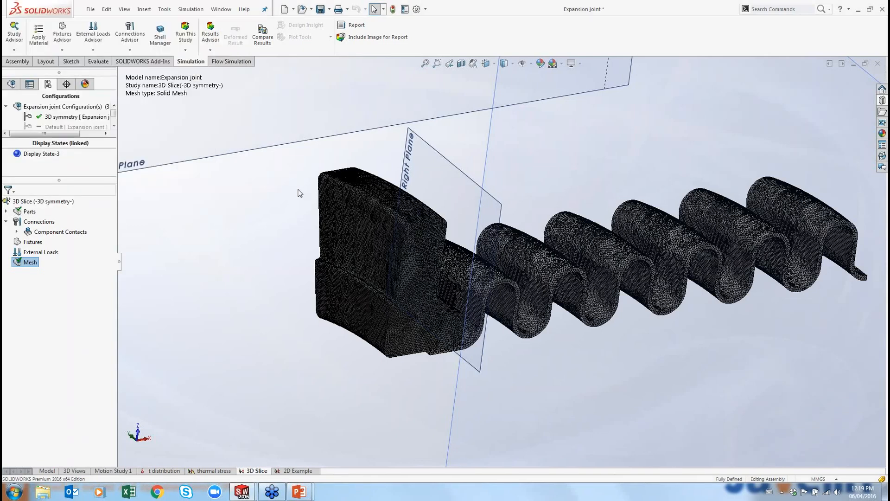
- Return to the thermal stress study and activate its Symmetry configuration
click(214, 471)
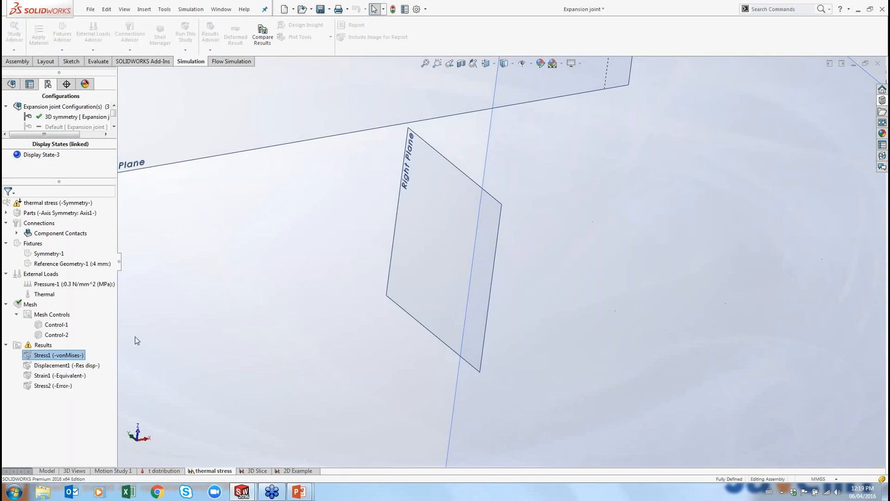
right_click(46, 203)
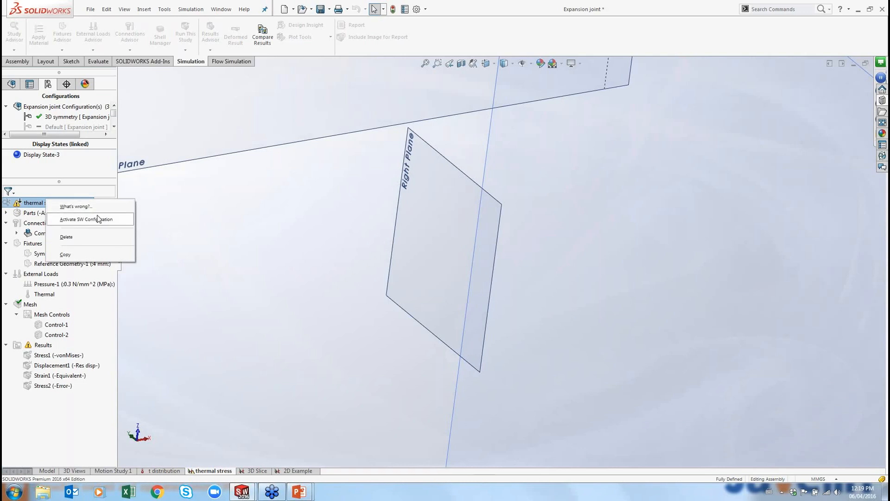
click(99, 220)
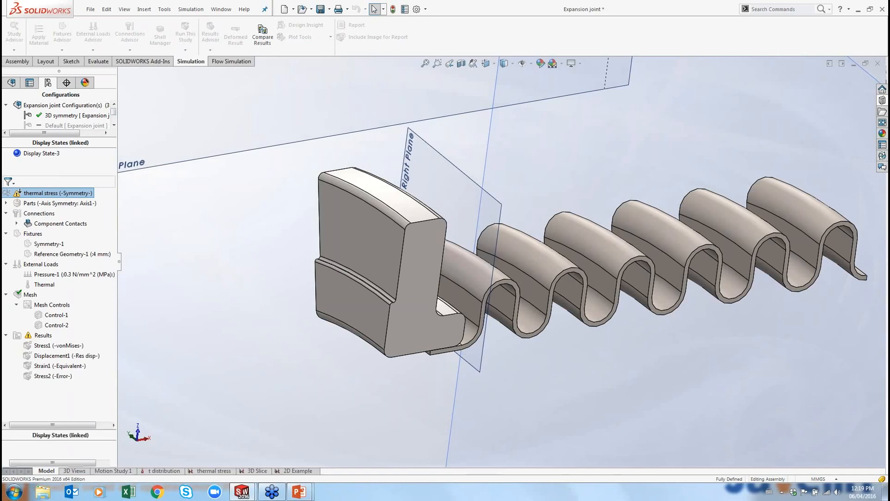
- Review the mesh details of the thermal stress study and close them
right_click(29, 303)
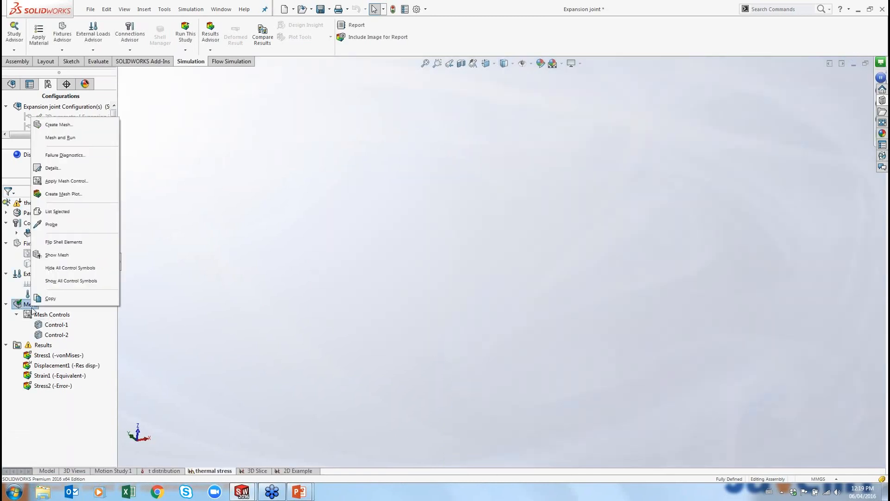
click(47, 296)
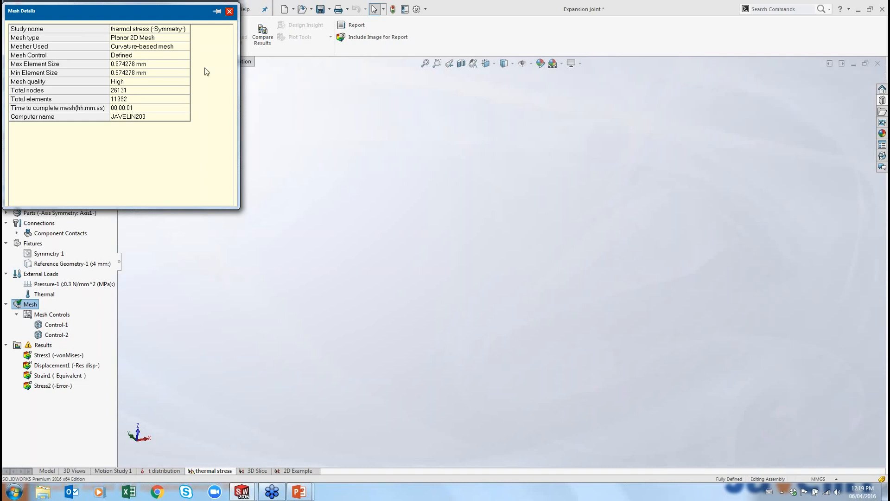
click(229, 11)
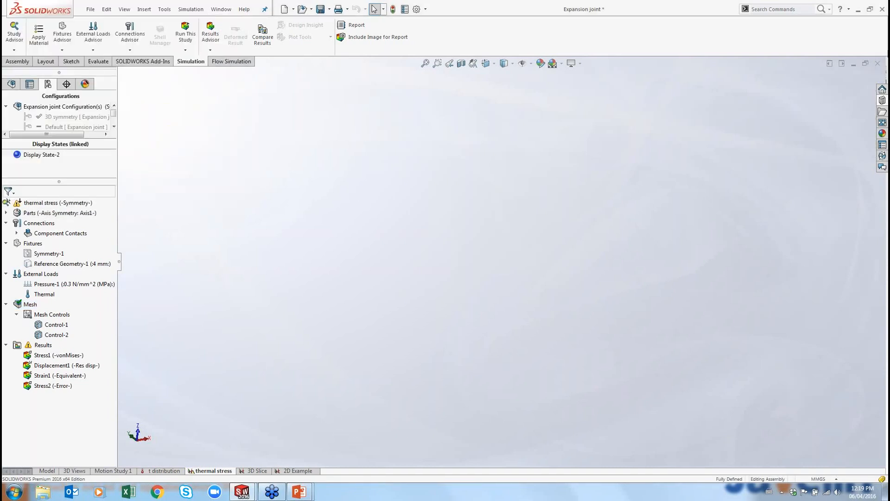
- Switch to the PowerPoint presentation and advance to the In Summary slide
key(alt+Tab)
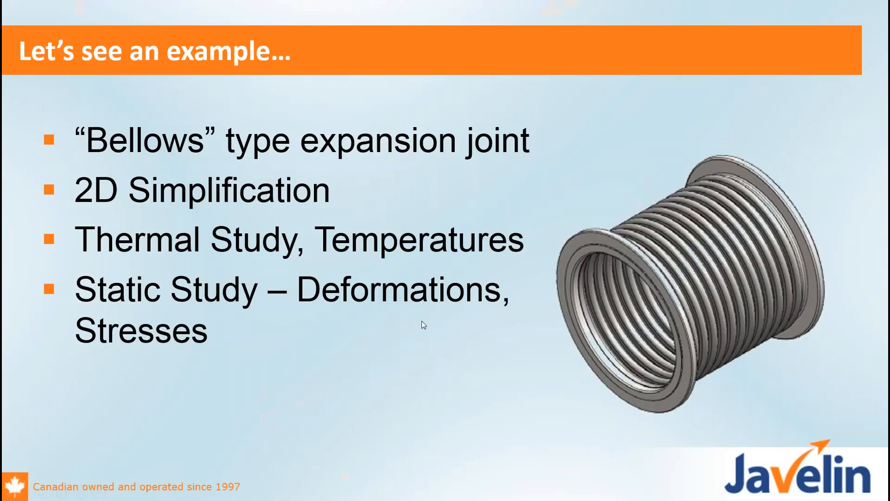
click(422, 321)
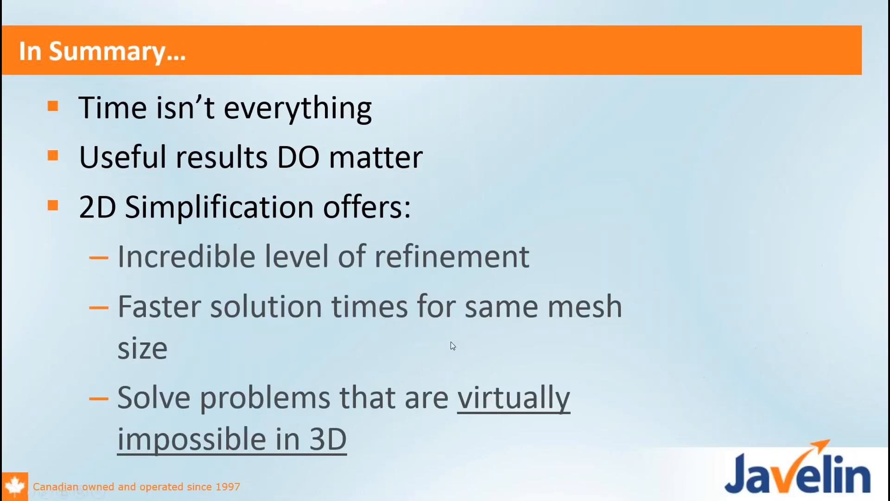
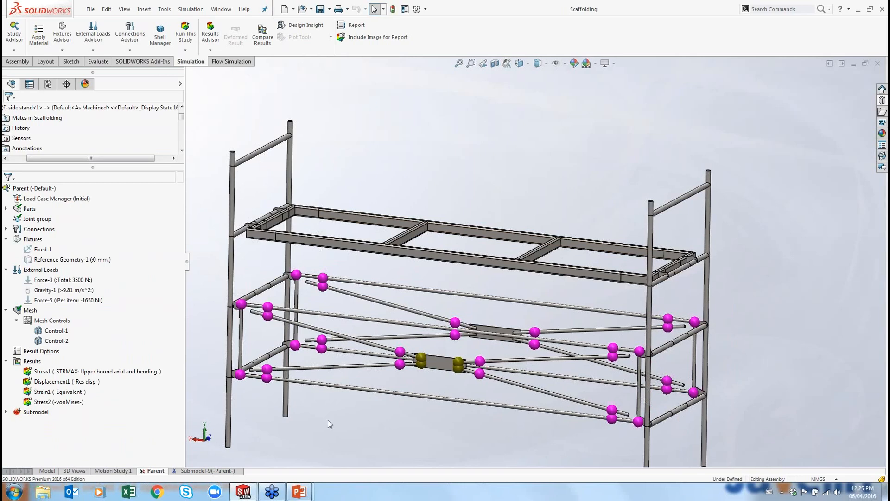
- Show the load symbols for Force-3, Gravity-1 and Force-5 of the Parent study on the scaffolding model
click(63, 281)
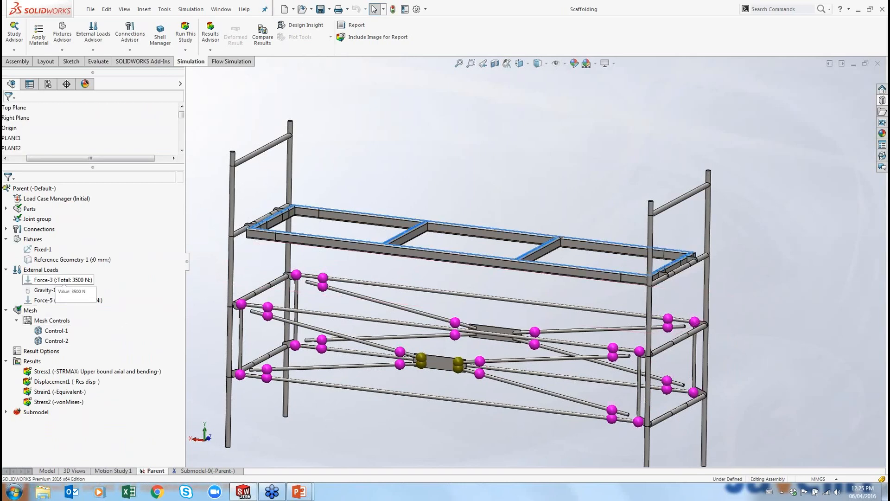
right_click(63, 284)
click(84, 290)
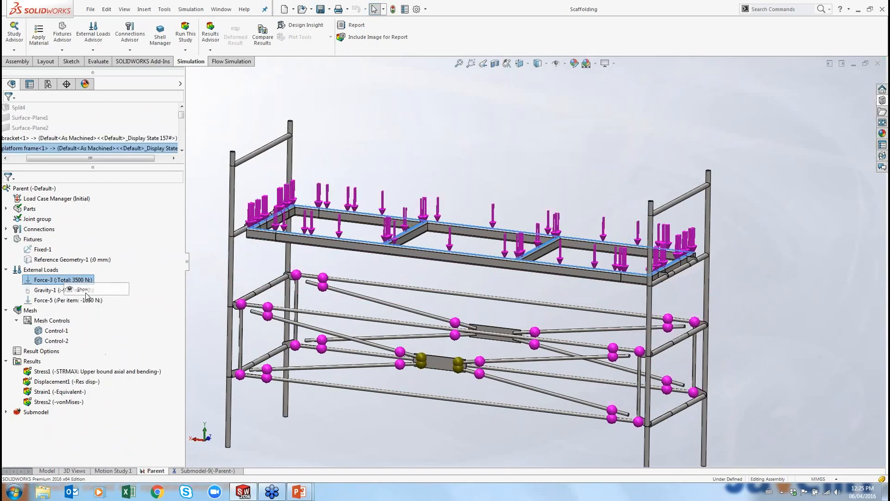
click(60, 290)
right_click(52, 294)
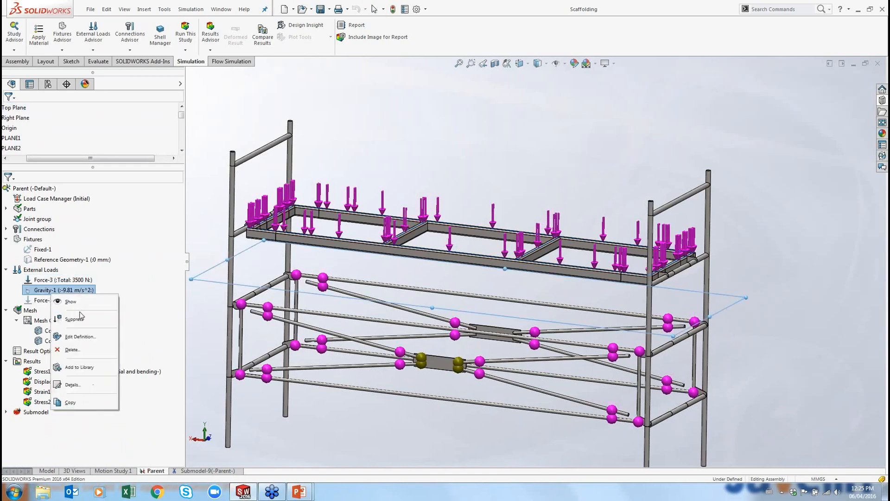
click(40, 300)
right_click(37, 301)
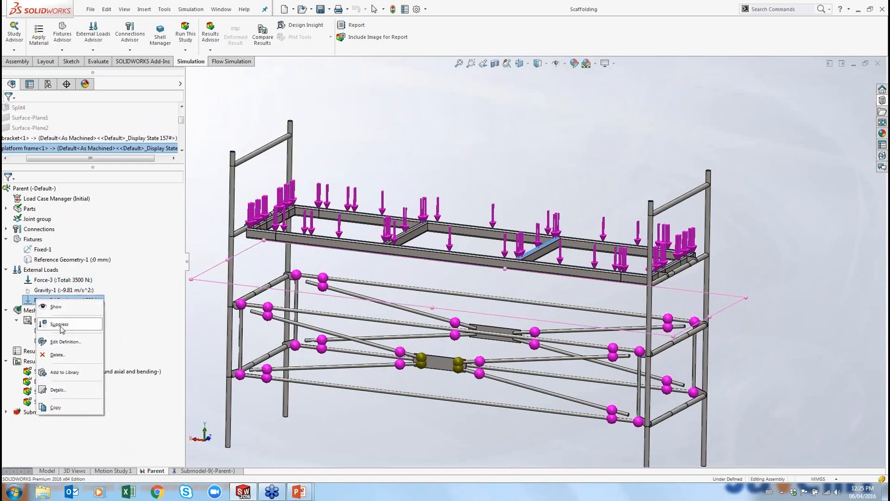
click(66, 310)
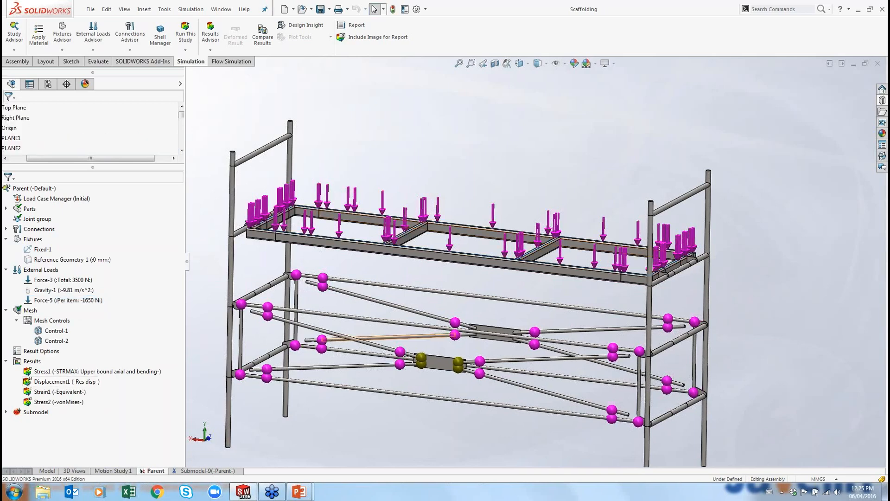
- Show the Parent study's mesh and examine the elements where the platform bracket hooks over the side stand tube
click(76, 280)
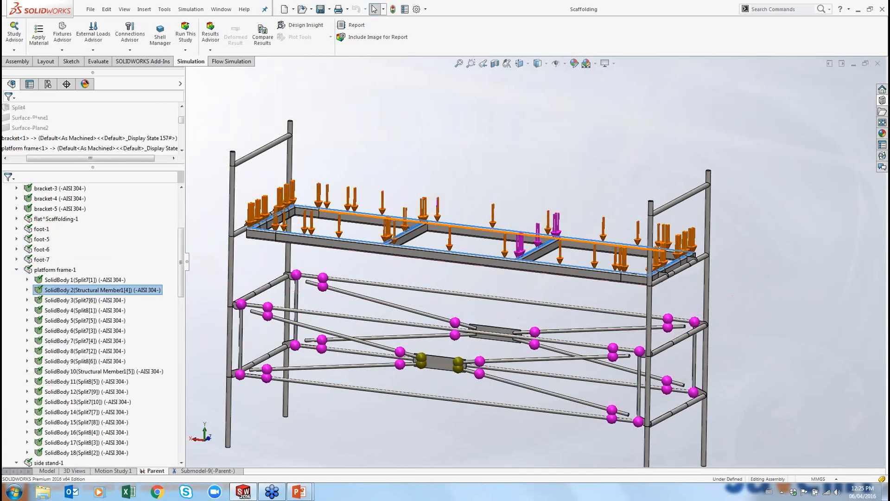
drag(182, 292, 197, 447)
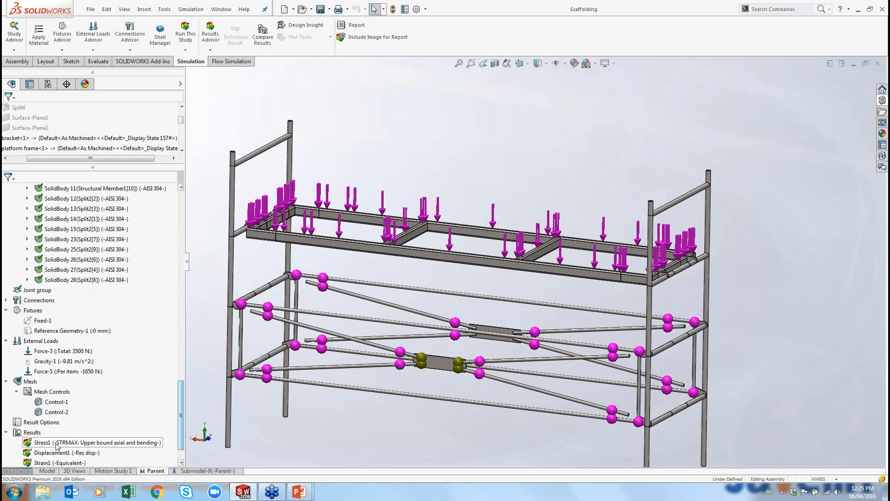
right_click(28, 383)
click(56, 321)
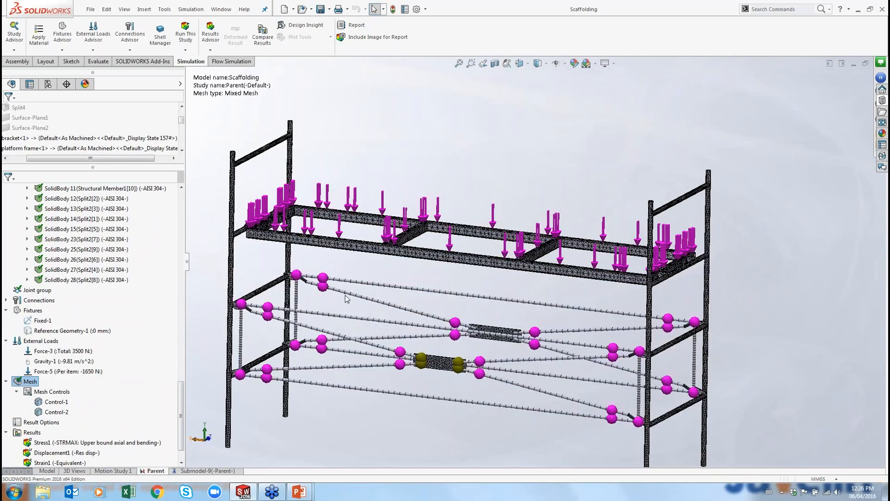
scroll(345, 299, down, 10)
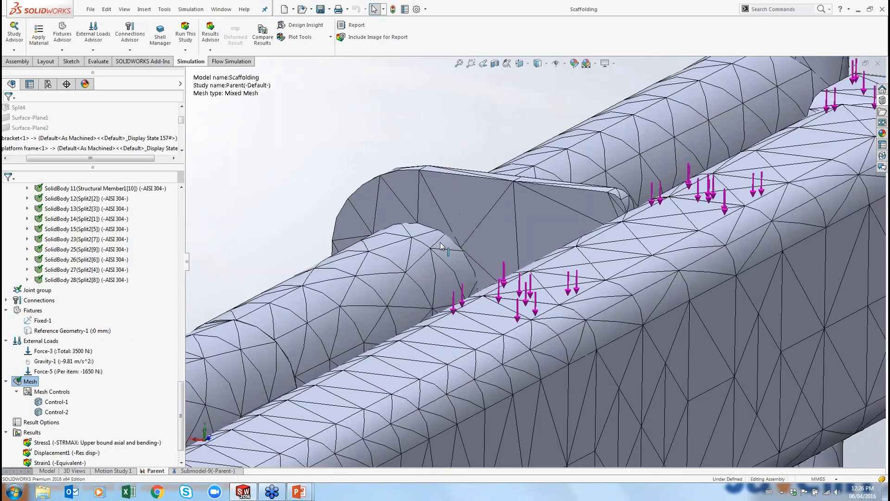
scroll(441, 246, down, 2)
middle_drag(441, 245, 447, 190)
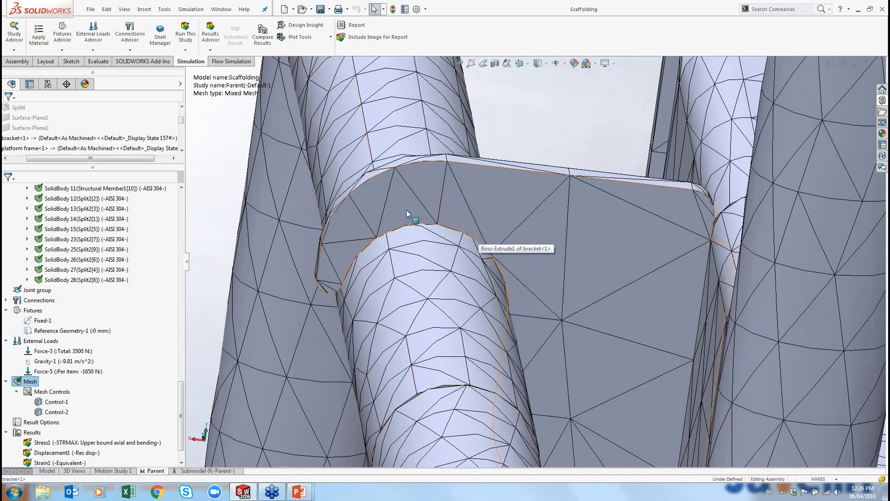
scroll(406, 210, down, 5)
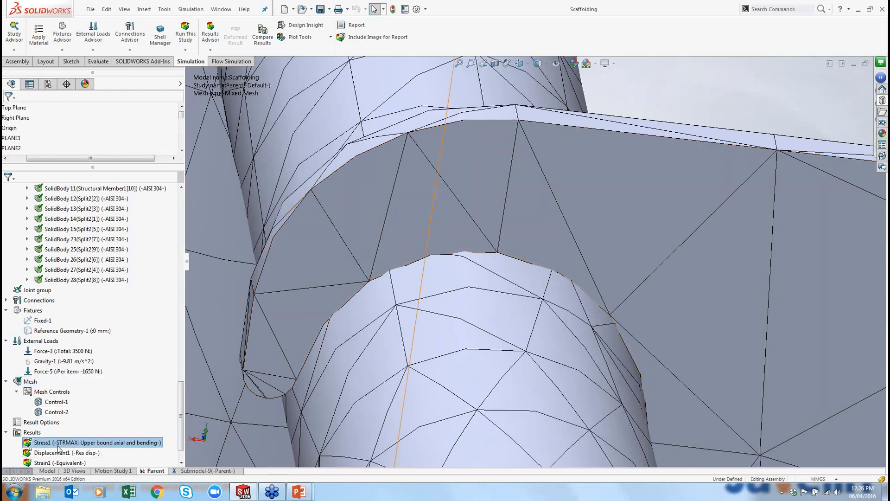
- Display the Stress1 upper bound axial and bending plot and view it across the whole scaffolding
double_click(99, 441)
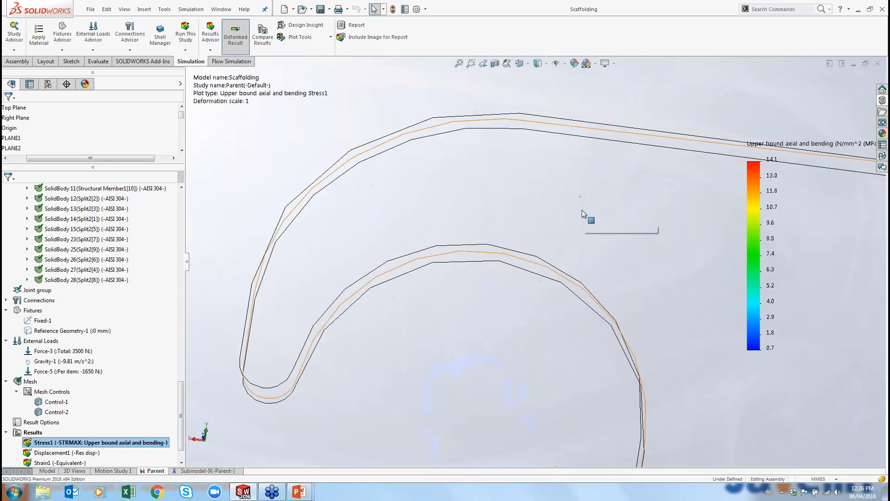
scroll(582, 211, up, 15)
scroll(564, 224, up, 5)
scroll(727, 422, up, 3)
scroll(758, 396, down, 4)
- Display the Stress2 von Mises plot and inspect the stress on the bracket hook around the tube
double_click(59, 443)
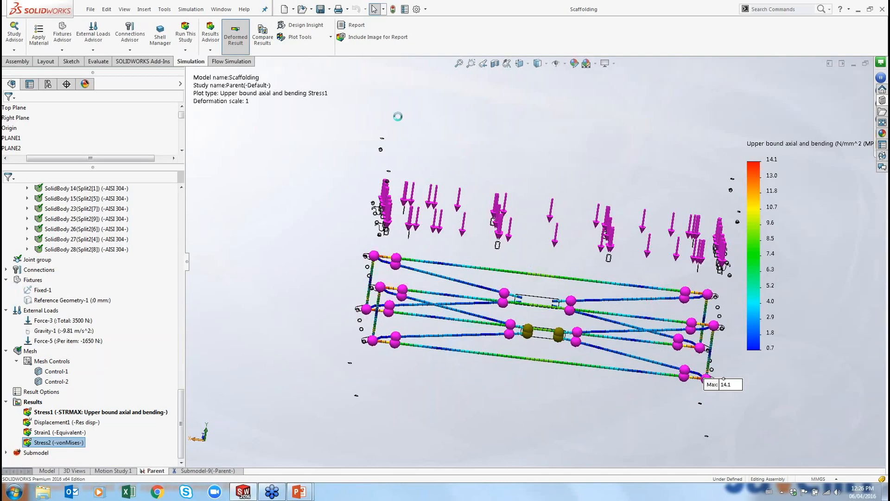
scroll(386, 204, down, 5)
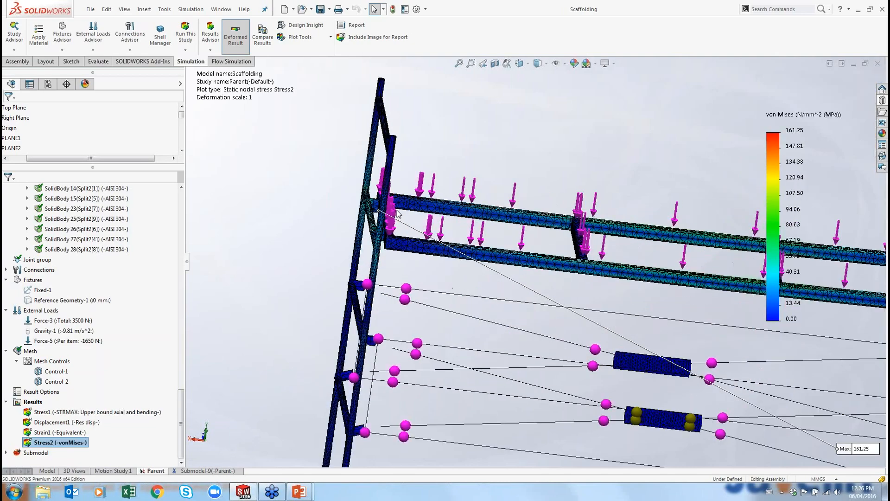
scroll(386, 204, down, 10)
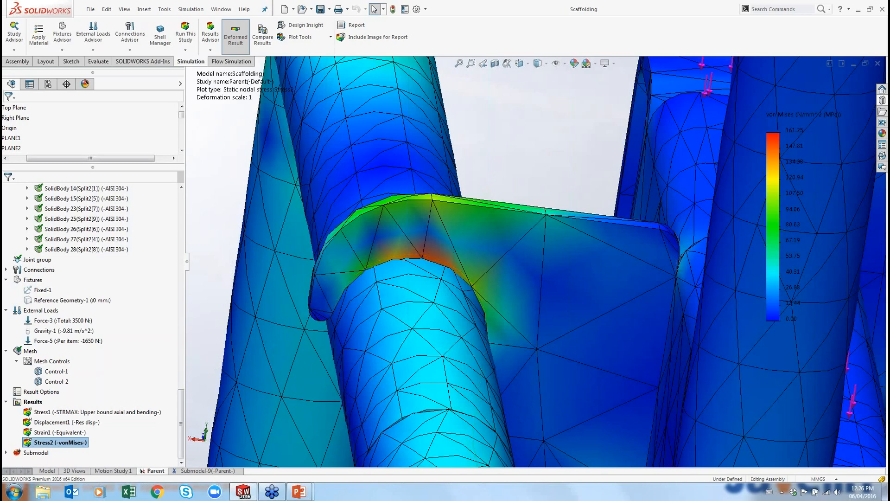
- Display the Strain1 equivalent strain plot and view it at the bracket and across the whole scaffolding
double_click(62, 431)
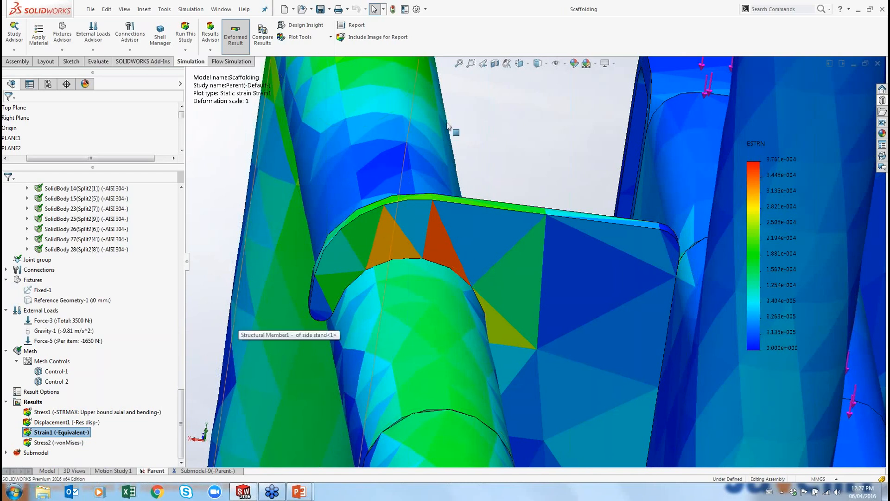
scroll(595, 235, up, 10)
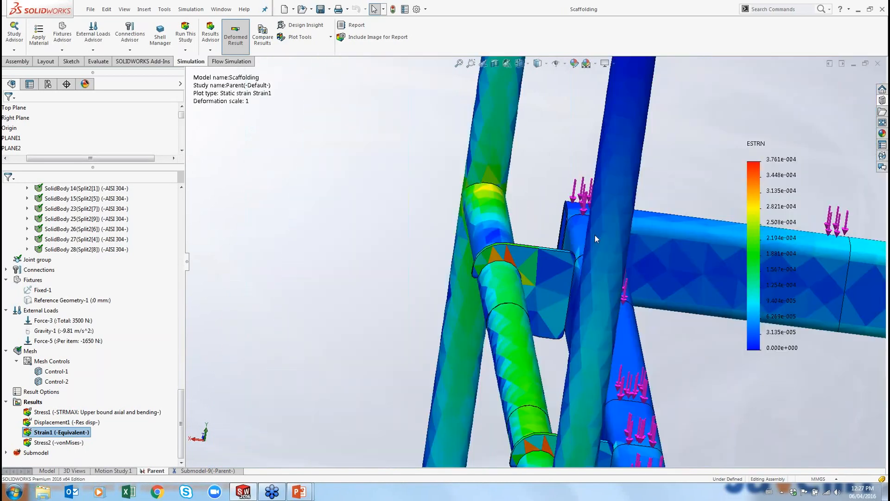
scroll(678, 277, up, 5)
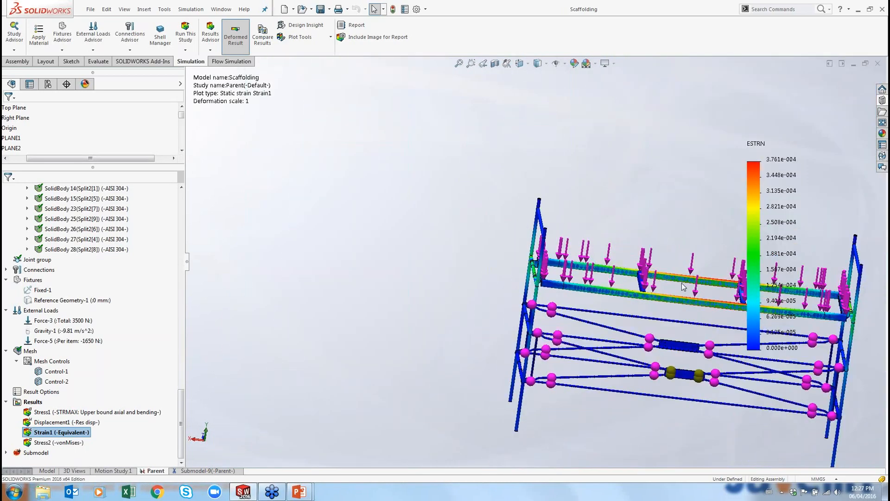
scroll(682, 282, down, 2)
middle_drag(582, 306, 534, 306)
- Collapse the Parent study's parts list, start creating a submodeling study from it, and close the submodeling information
drag(185, 399, 183, 398)
drag(180, 396, 189, 172)
click(6, 209)
right_click(29, 187)
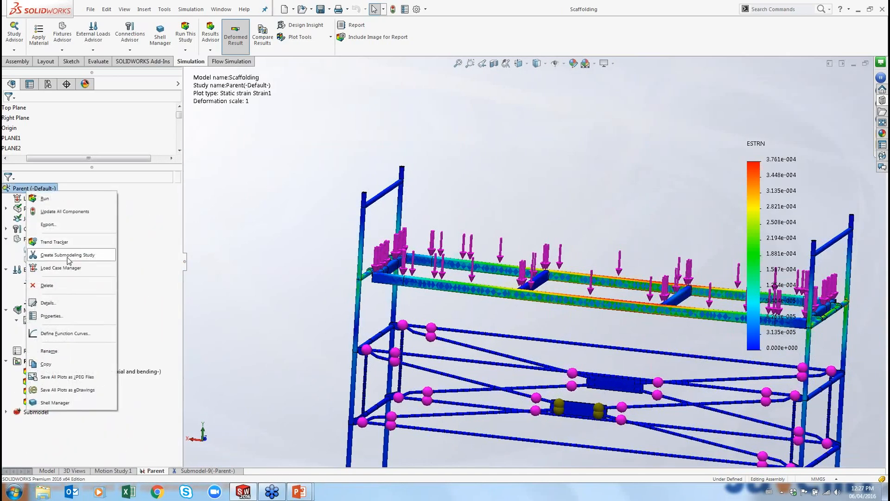
click(68, 255)
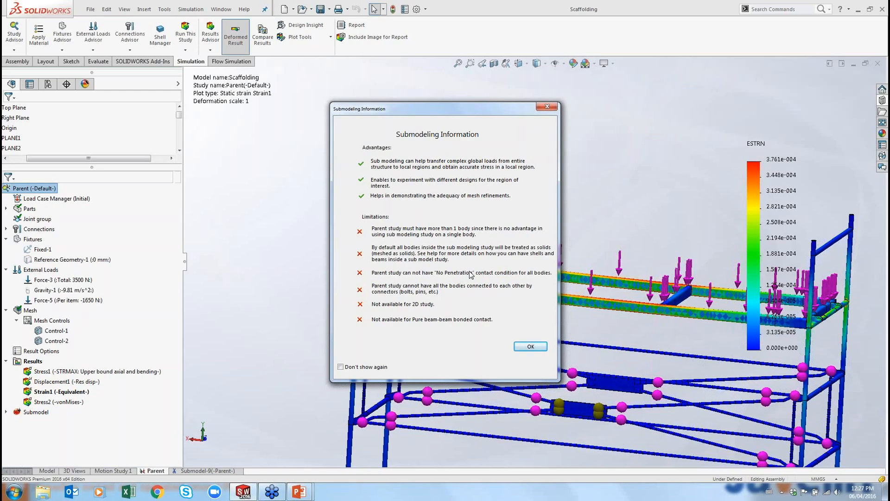
click(548, 107)
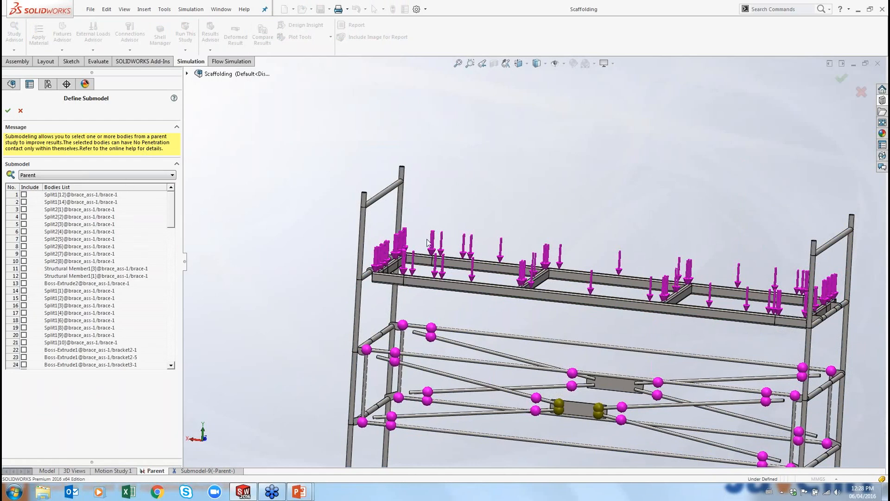
- Try including the platform frame corner, bracket and side stand tube bodies in the submodel, review the included bodies, and cancel the definition
scroll(442, 252, down, 2)
scroll(441, 252, down, 8)
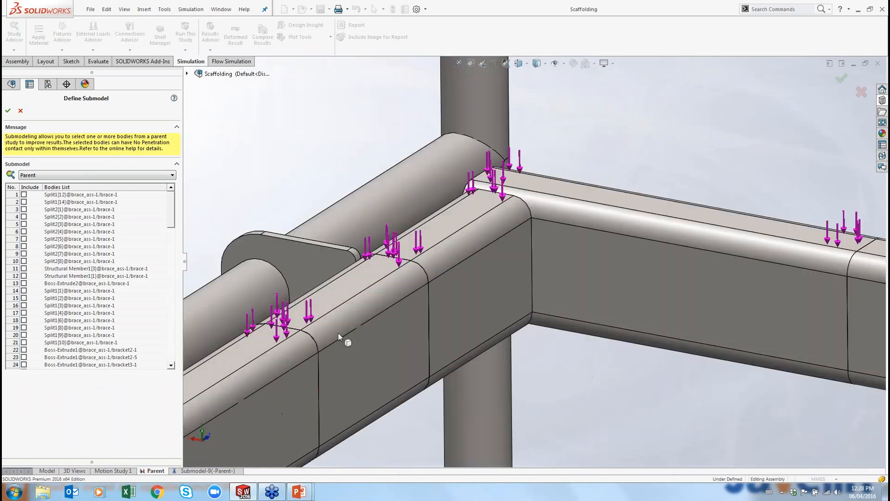
click(378, 328)
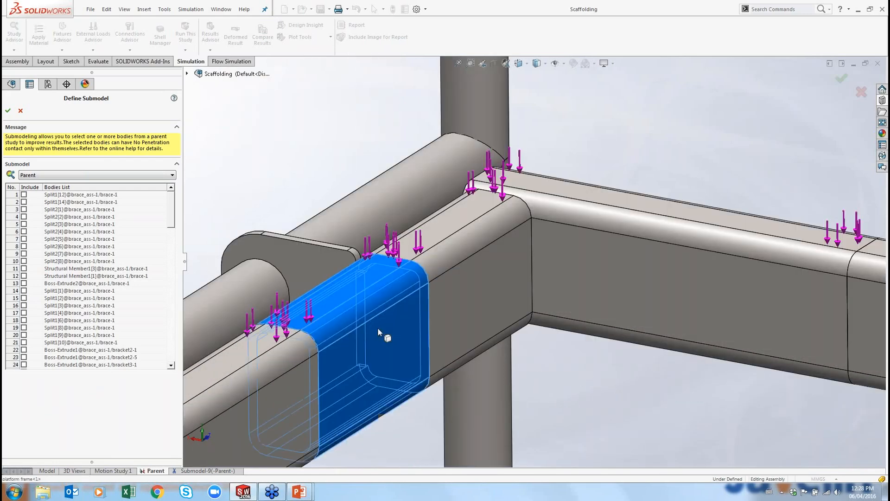
click(450, 303)
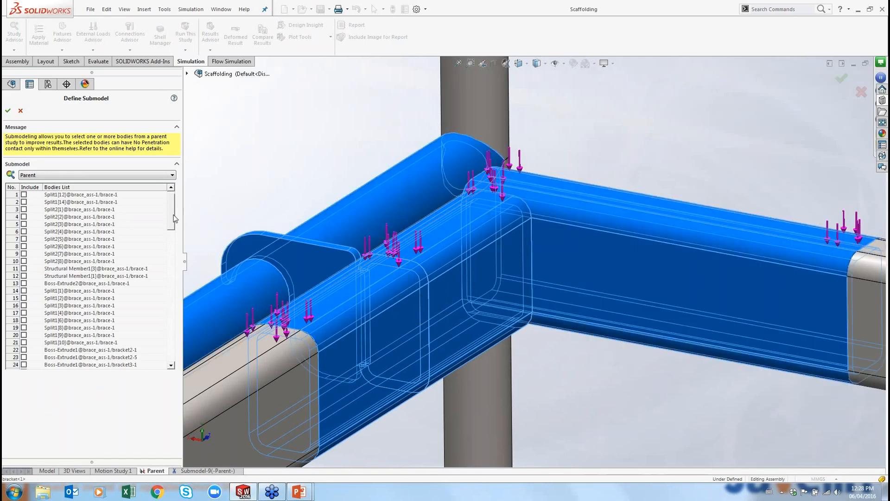
drag(170, 210, 170, 334)
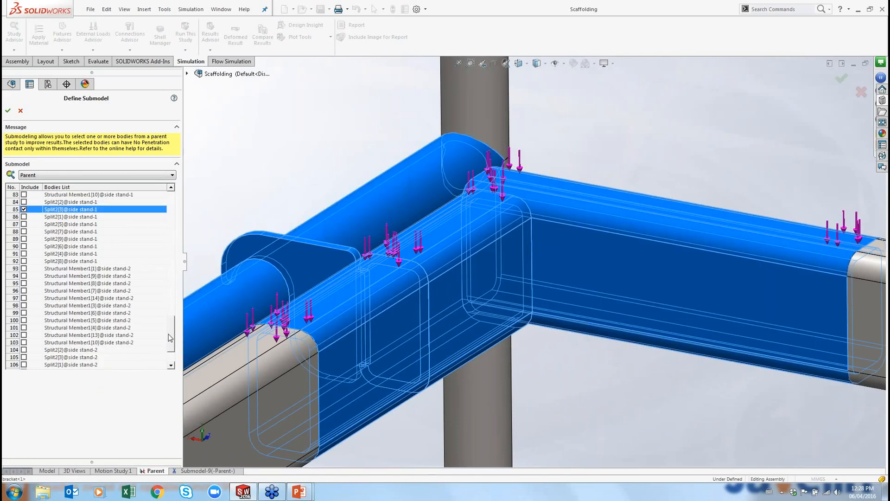
click(171, 187)
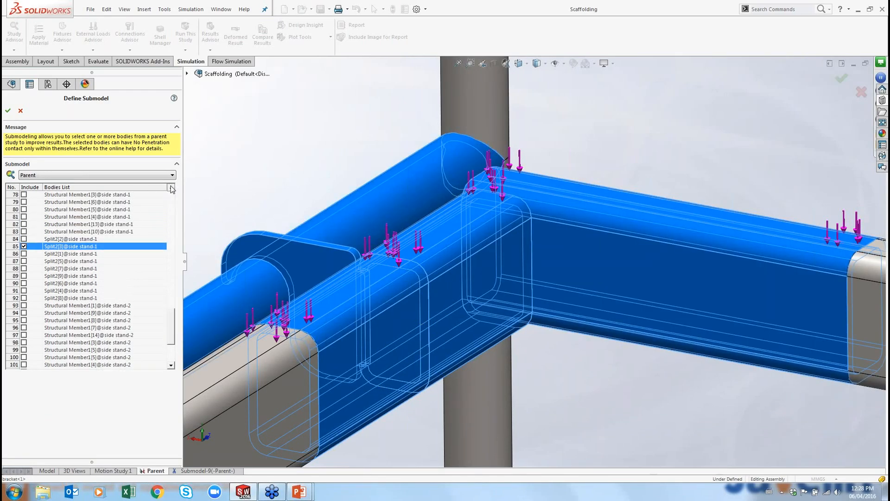
click(171, 187)
scroll(560, 343, up, 3)
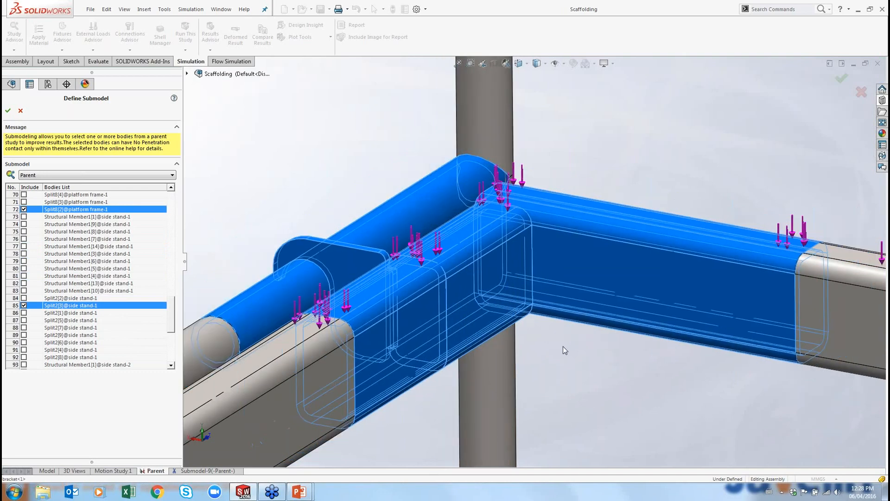
scroll(589, 335, up, 2)
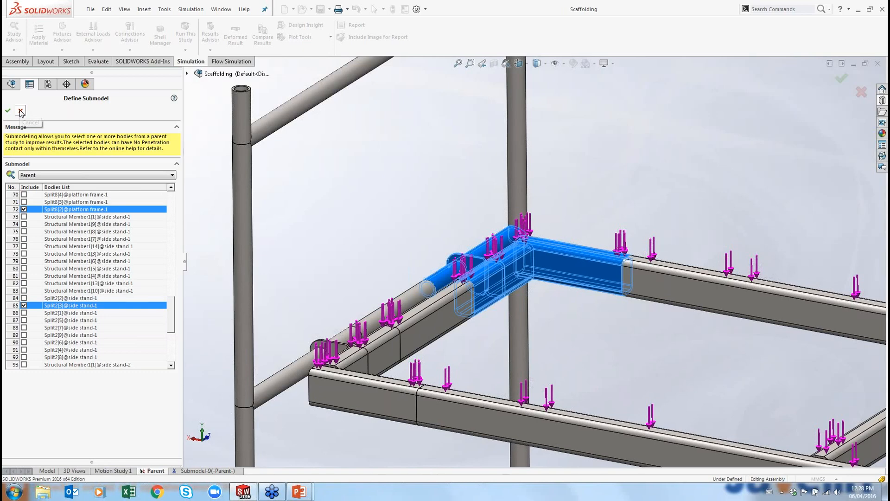
click(20, 111)
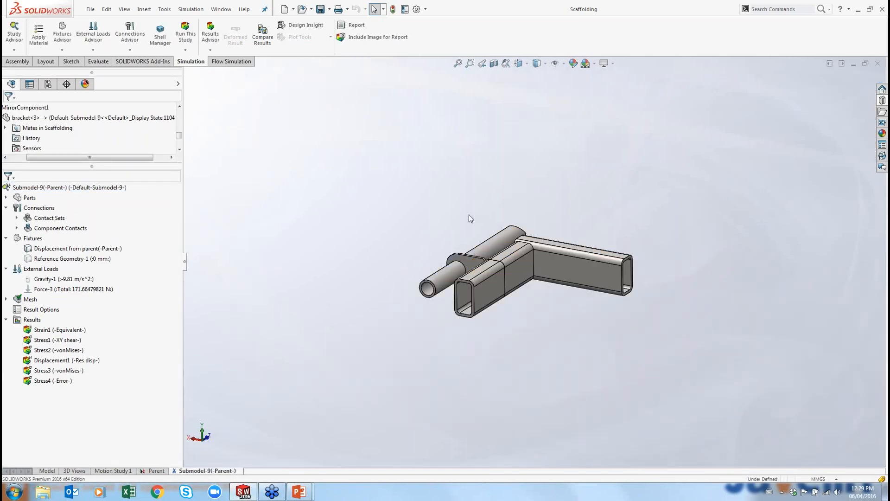
- Expand the parts of the Submodel-9 study and inspect the geometry of the isolated bracket joint
middle_drag(469, 215, 533, 272)
click(6, 198)
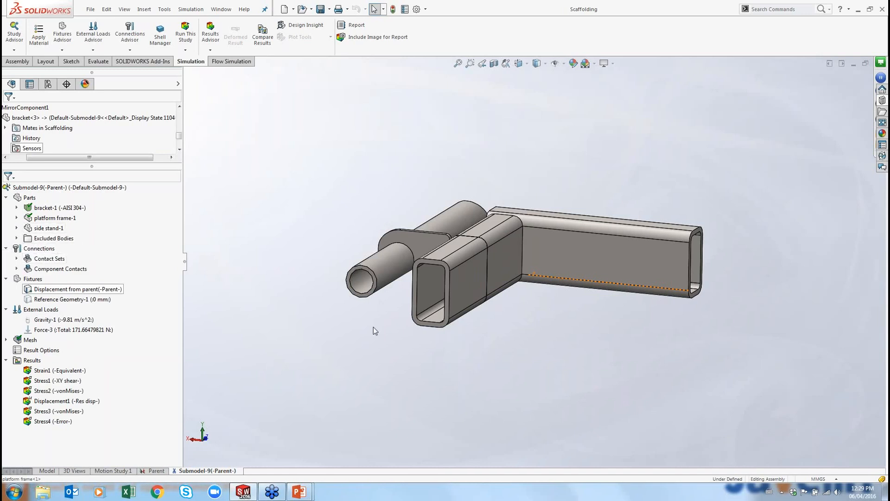
mouse_move(526, 361)
middle_down()
mouse_move(504, 344)
mouse_move(524, 359)
middle_up()
scroll(693, 319, up, 2)
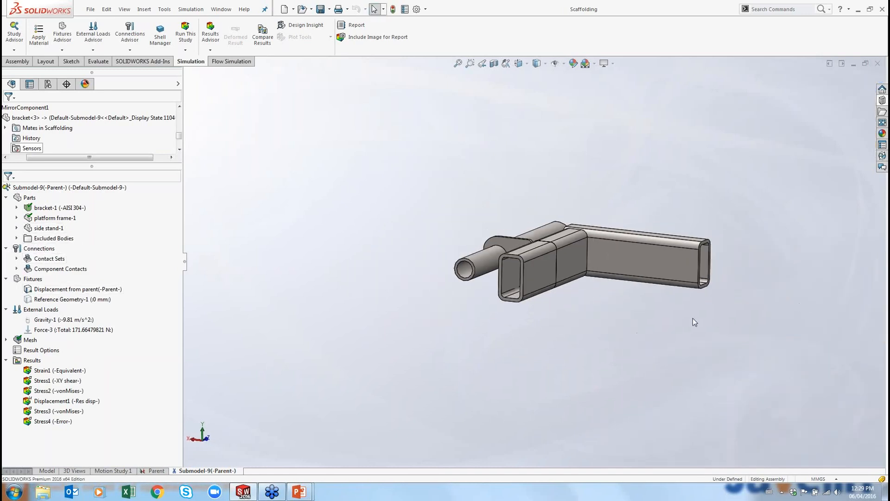
scroll(628, 299, down, 3)
- Highlight the faces of the submodel's Displacement from parent fixture, and check its Gravity-1 and Force-3 loads
click(84, 290)
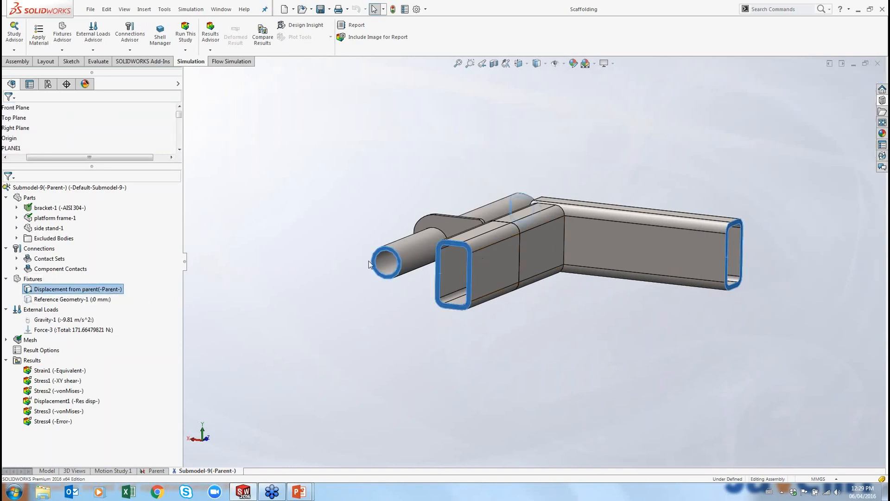
middle_drag(563, 224, 346, 309)
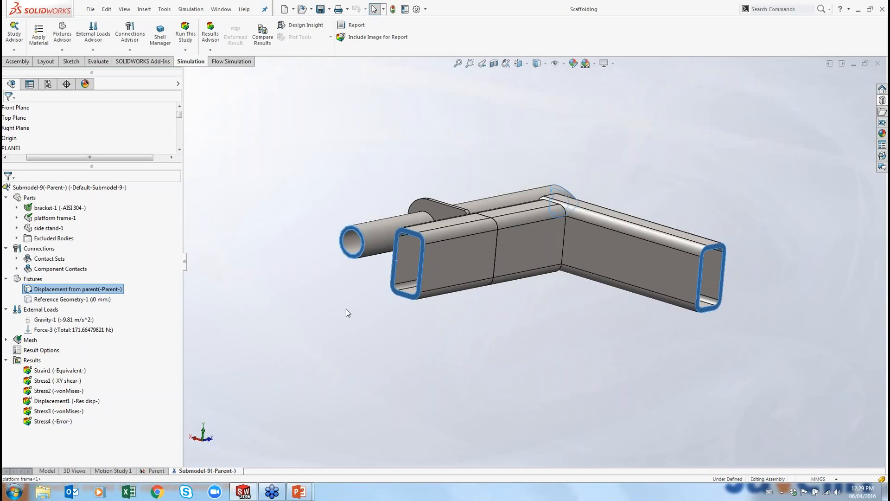
click(80, 316)
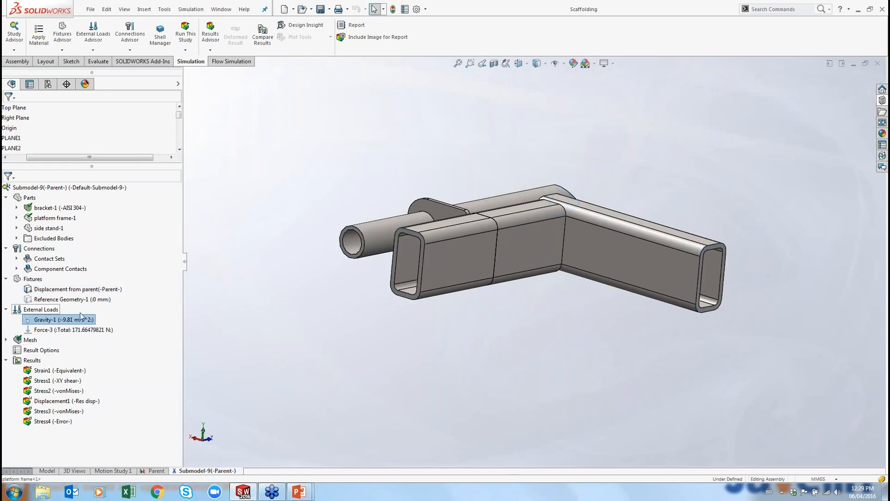
click(74, 330)
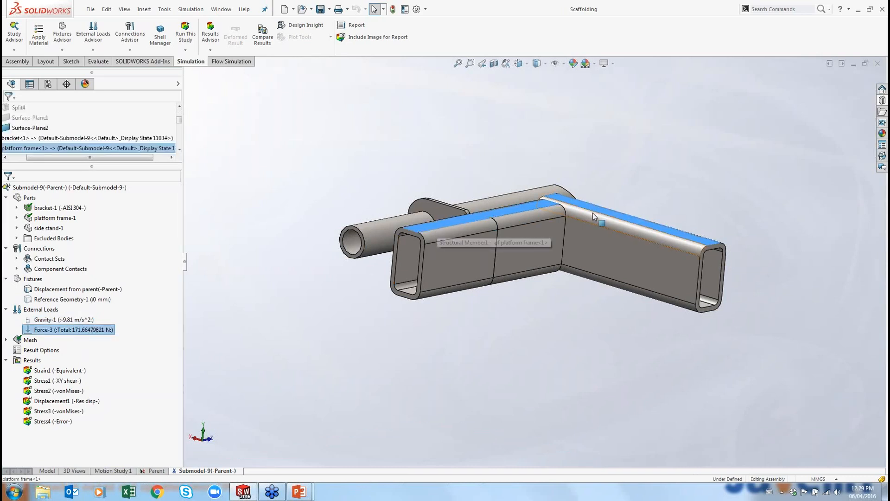
- Show the Submodel-9 study's mesh and examine its refinement where the bracket meets the side stand tube
click(210, 351)
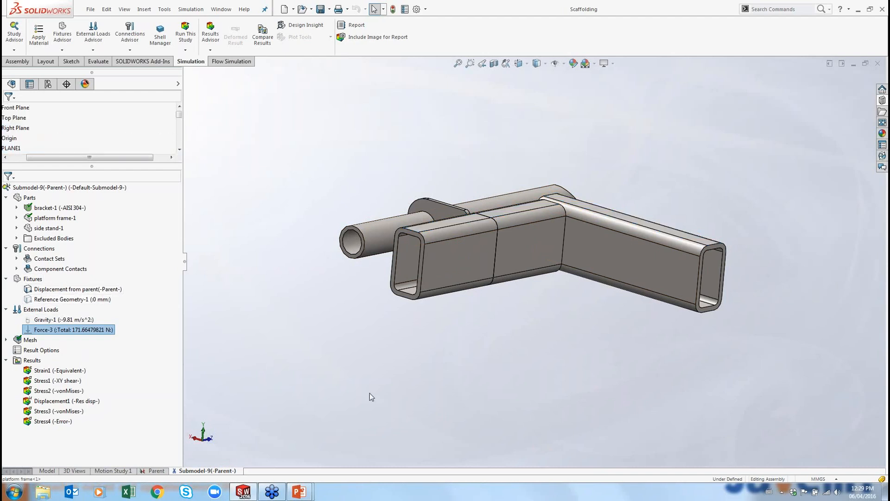
click(559, 349)
middle_drag(648, 255, 471, 304)
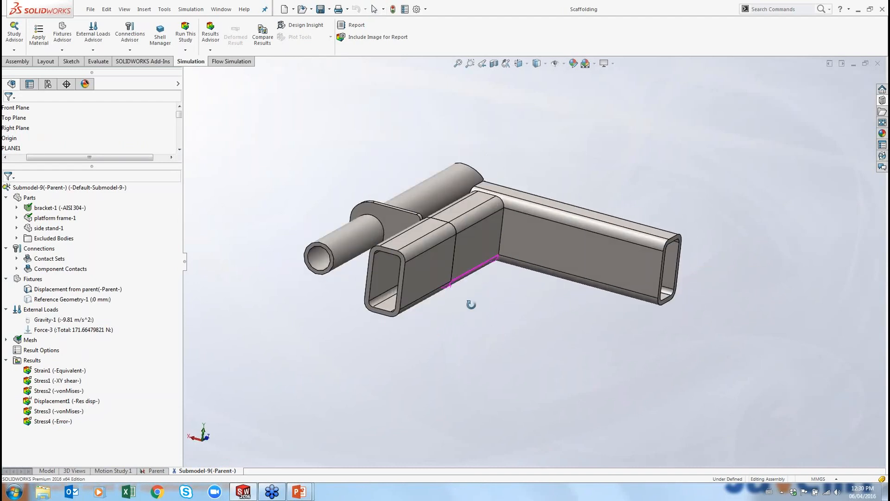
click(6, 340)
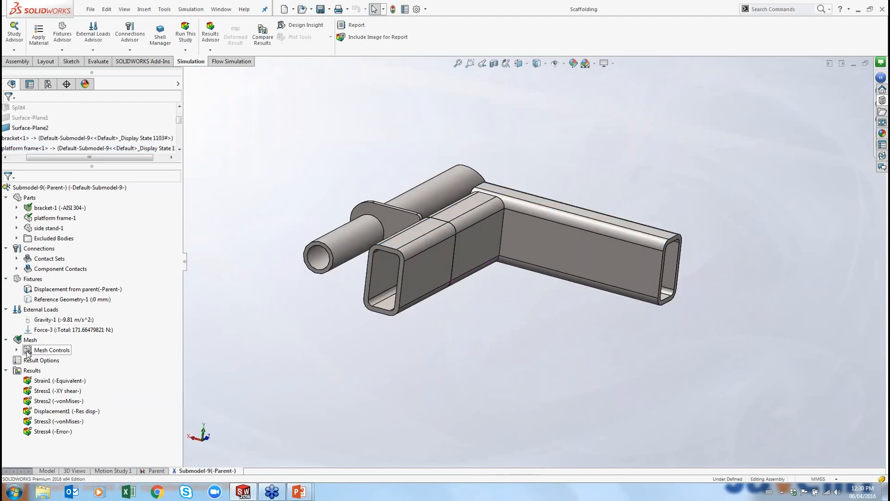
right_click(30, 340)
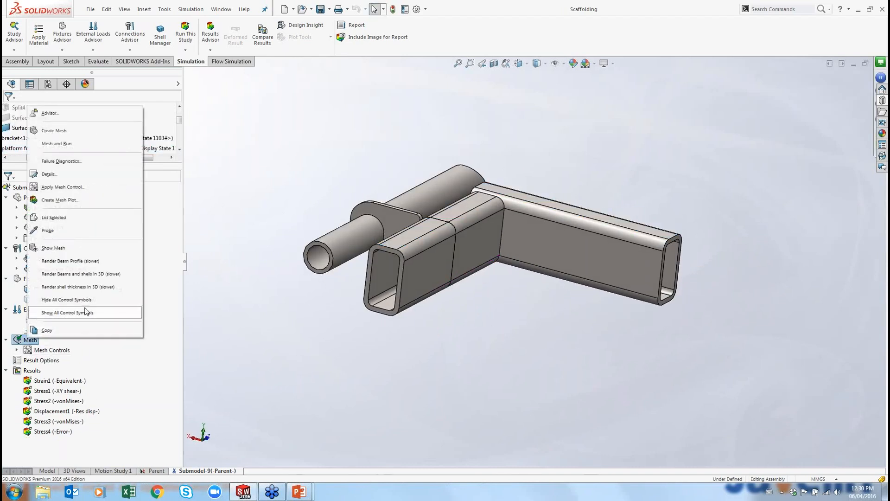
click(70, 251)
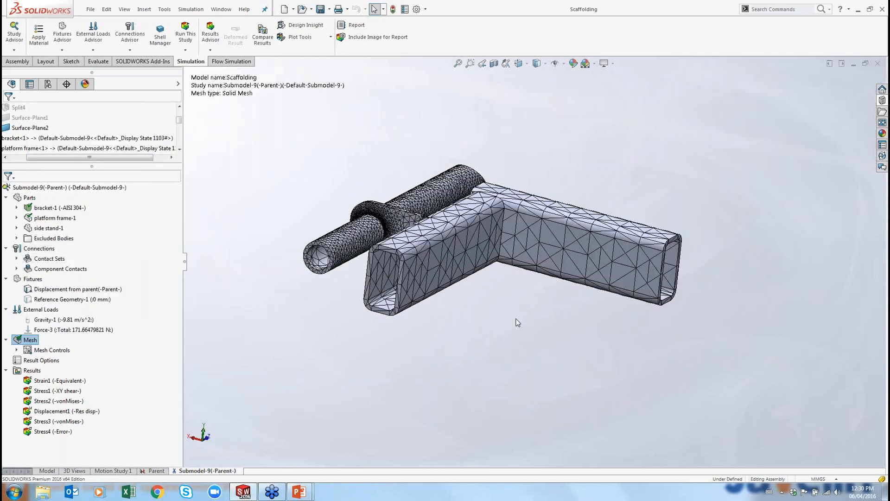
scroll(391, 231, down, 2)
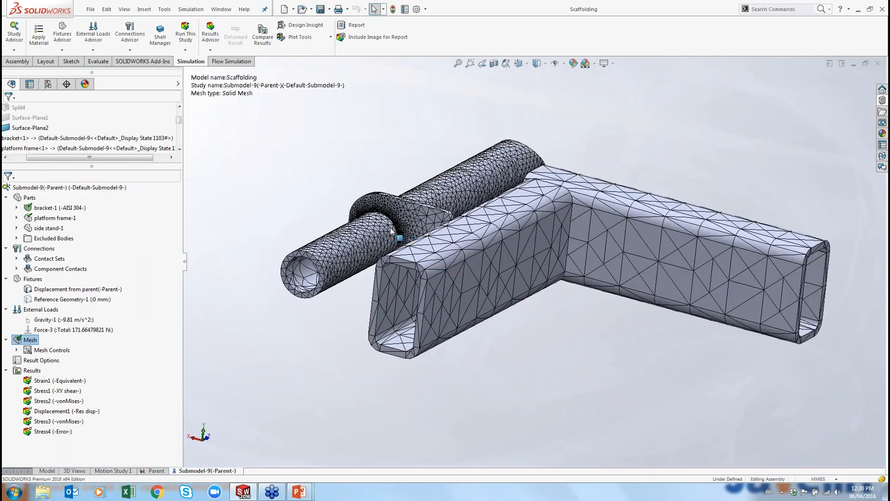
scroll(391, 231, down, 3)
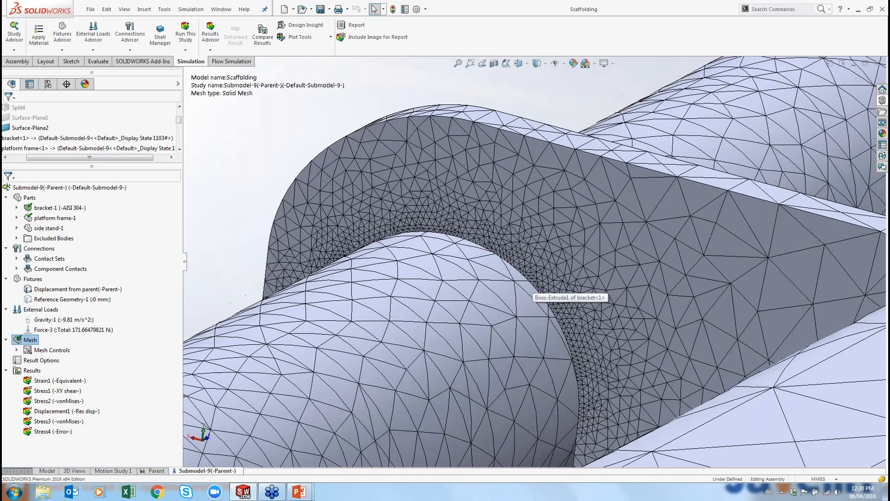
scroll(475, 236, down, 4)
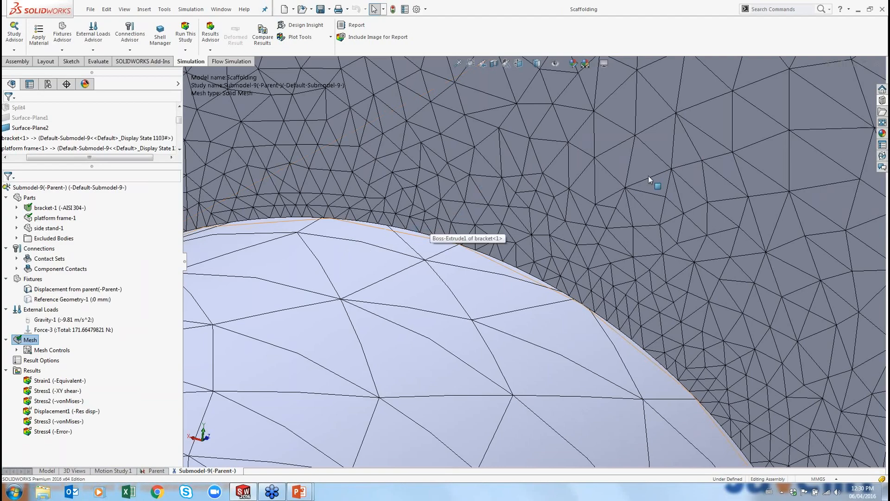
scroll(641, 179, up, 5)
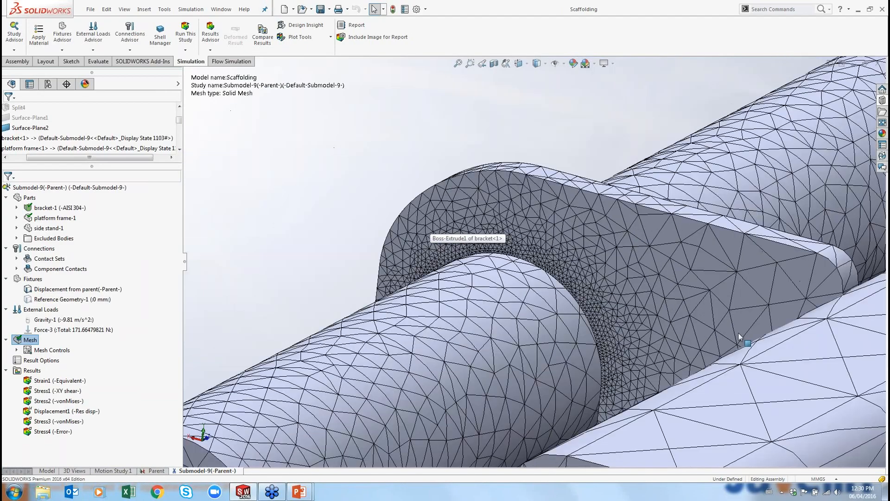
scroll(739, 334, up, 6)
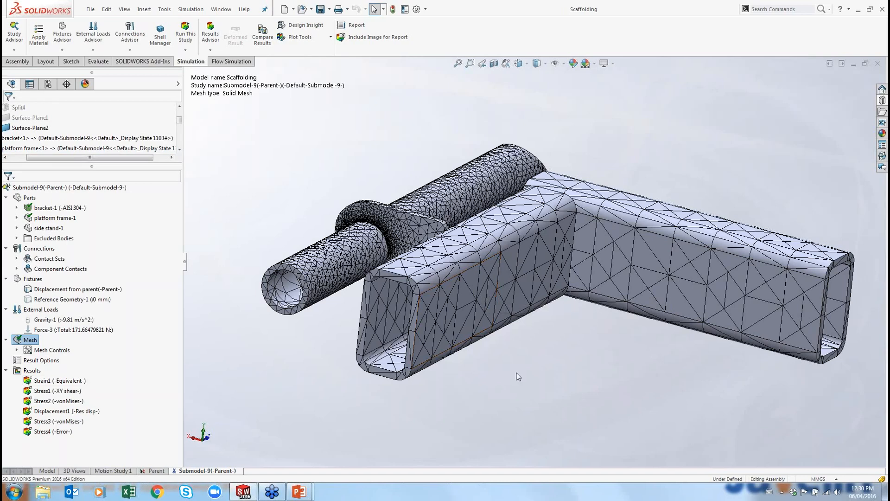
- Display the submodel's Stress3 von Mises plot and view the bracket joint around the side stand tube
double_click(60, 422)
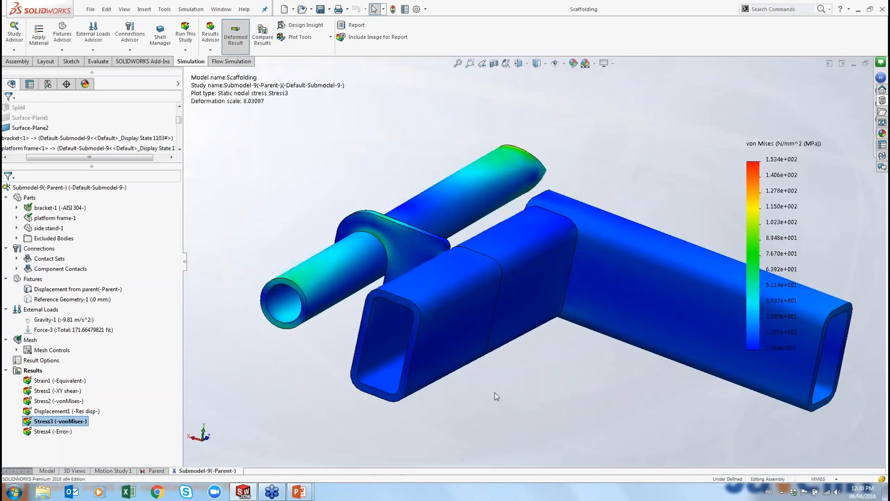
middle_drag(495, 392, 464, 359)
scroll(547, 271, up, 4)
scroll(547, 272, down, 4)
middle_drag(395, 262, 422, 252)
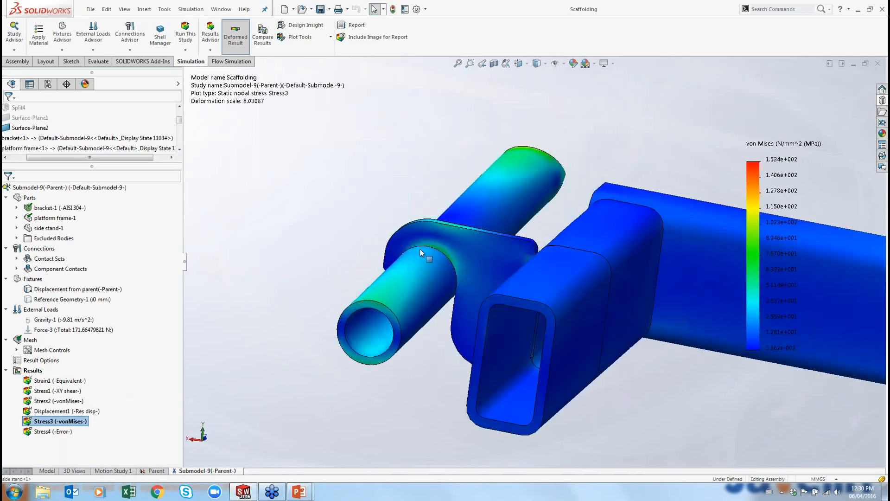
scroll(421, 253, down, 8)
mouse_move(530, 266)
middle_down()
mouse_move(542, 233)
mouse_move(528, 263)
middle_up()
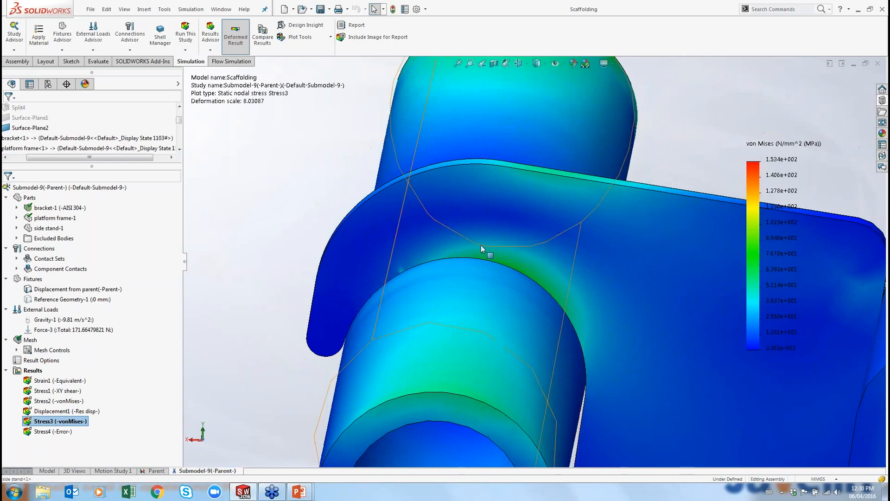
- Examine the von Mises stress distribution along the bracket's curved edge against the side stand tube
scroll(482, 257, down, 6)
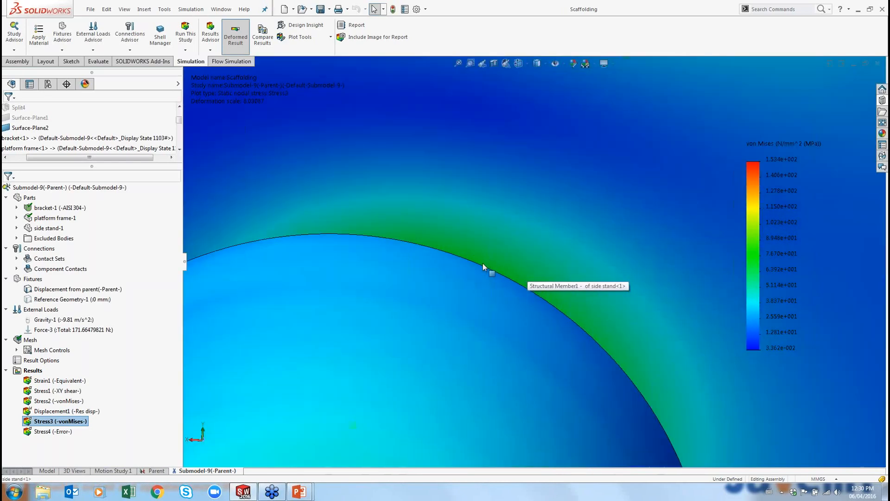
scroll(536, 243, up, 2)
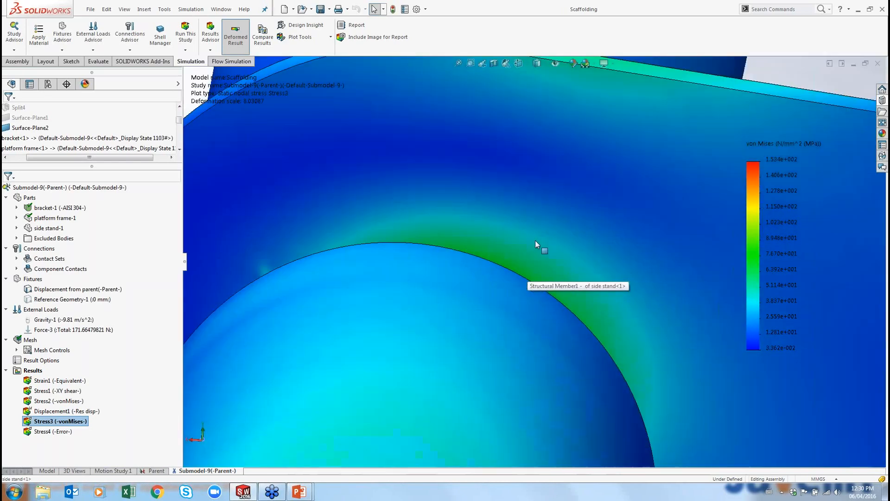
scroll(534, 239, up, 2)
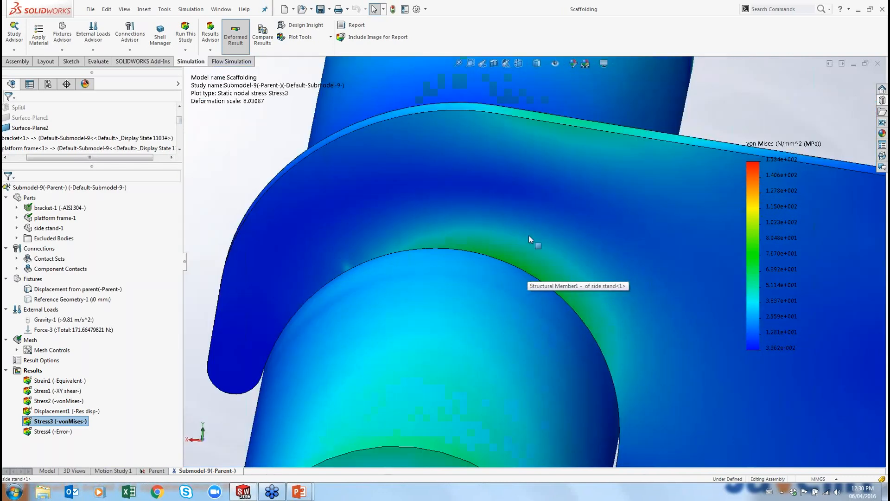
scroll(529, 235, up, 3)
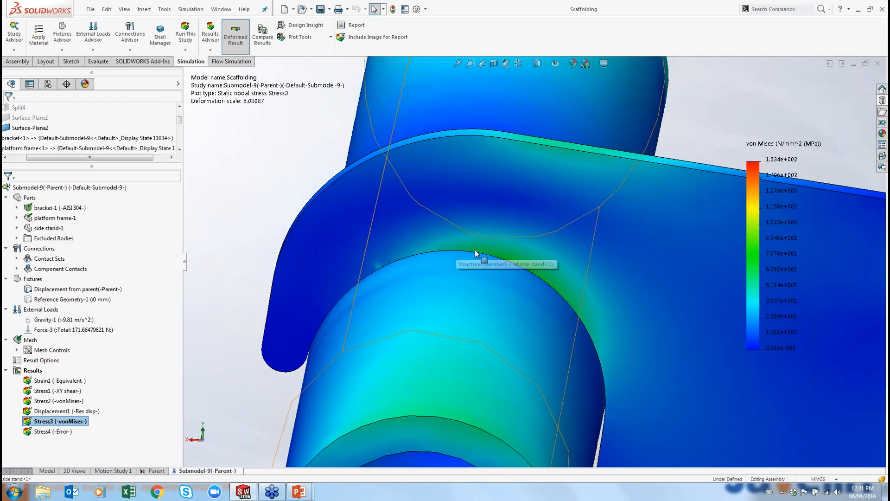
scroll(475, 251, down, 3)
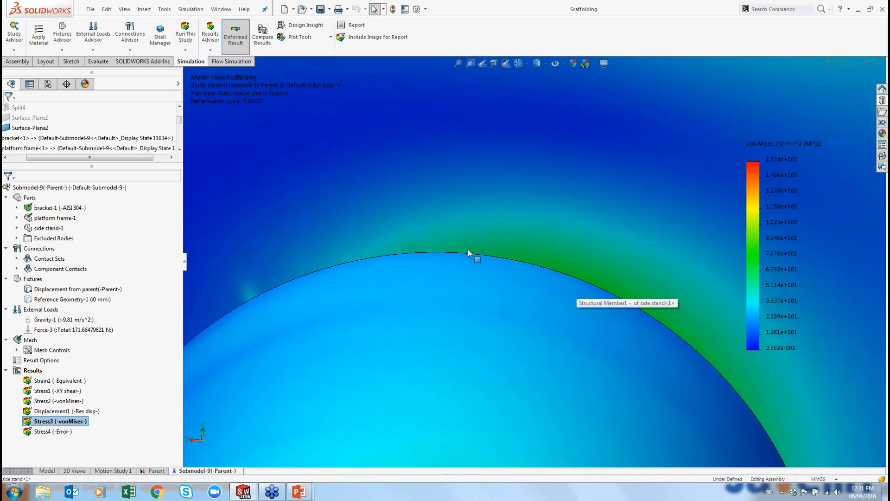
scroll(424, 320, up, 7)
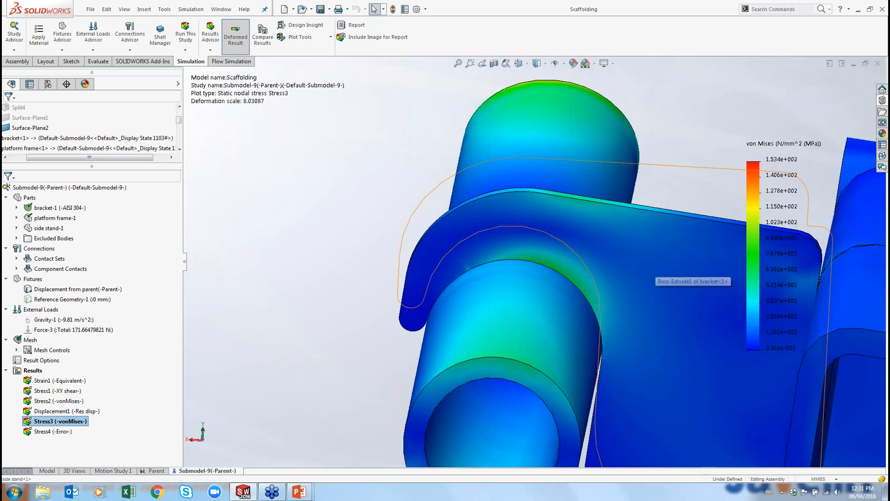
middle_drag(571, 287, 584, 253)
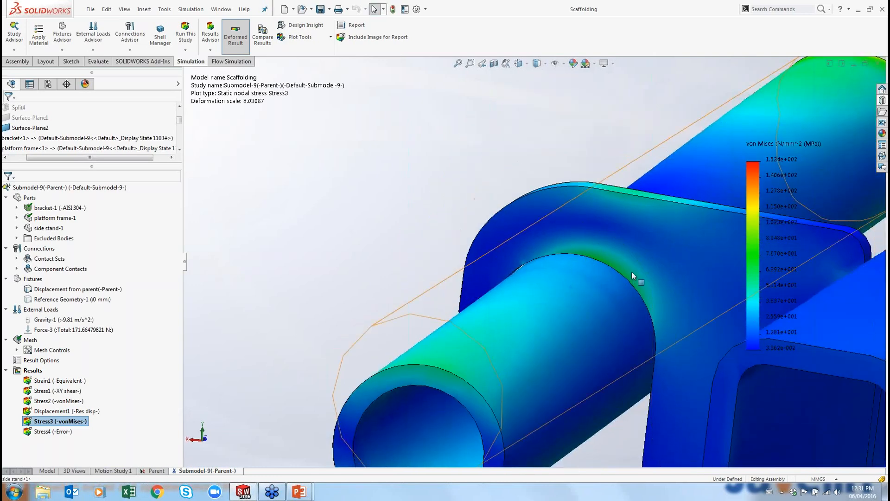
scroll(593, 251, down, 2)
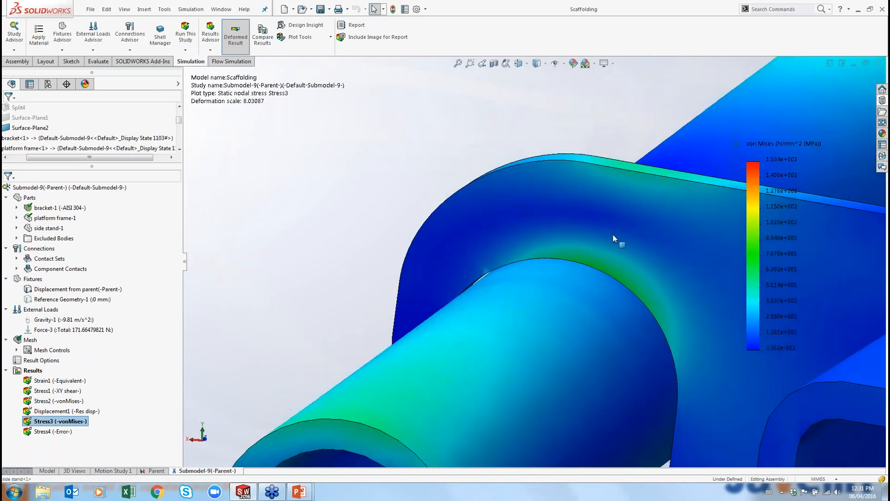
- Probe the von Mises stress at three locations on the bracket face around the tube, and close the probe
click(293, 40)
click(302, 82)
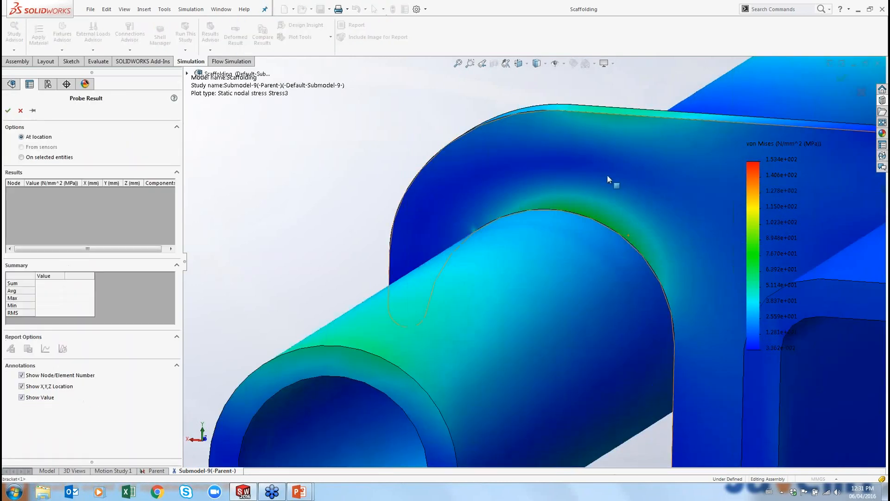
click(607, 175)
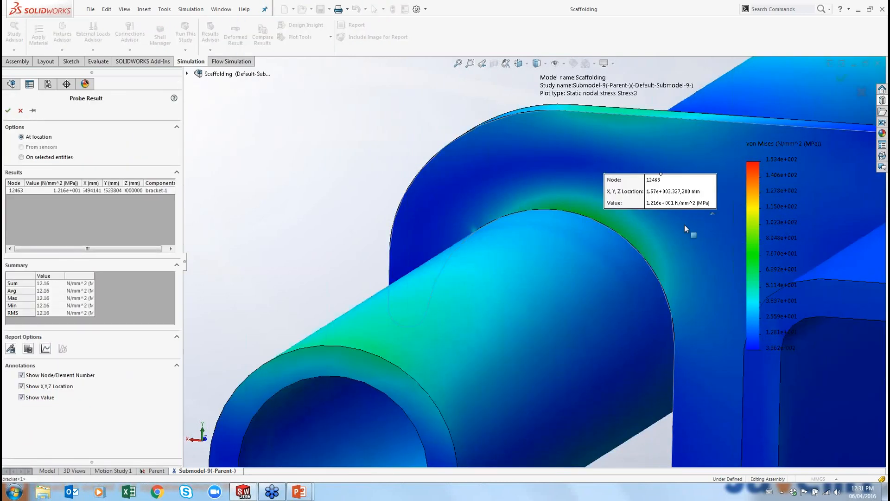
click(685, 225)
click(563, 162)
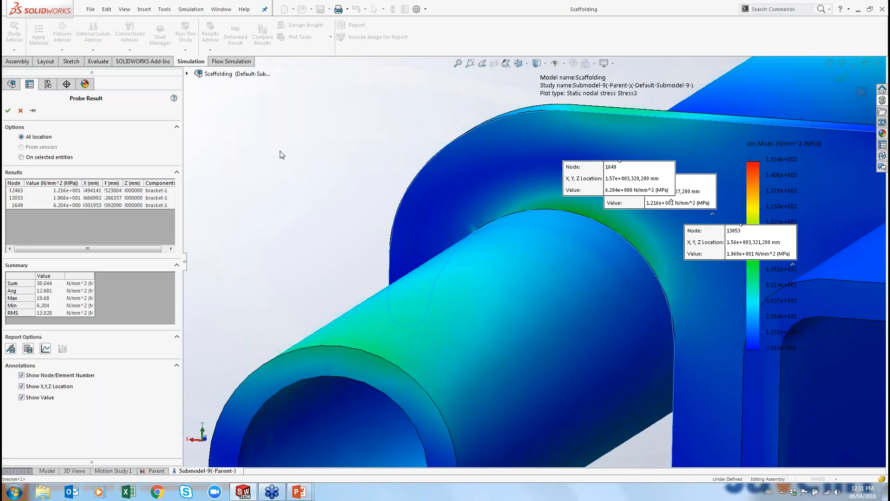
key(Escape)
- Review the Stress3 plot across the bracket, tube and platform frame, and switch to the PowerPoint presentation
scroll(713, 266, up, 6)
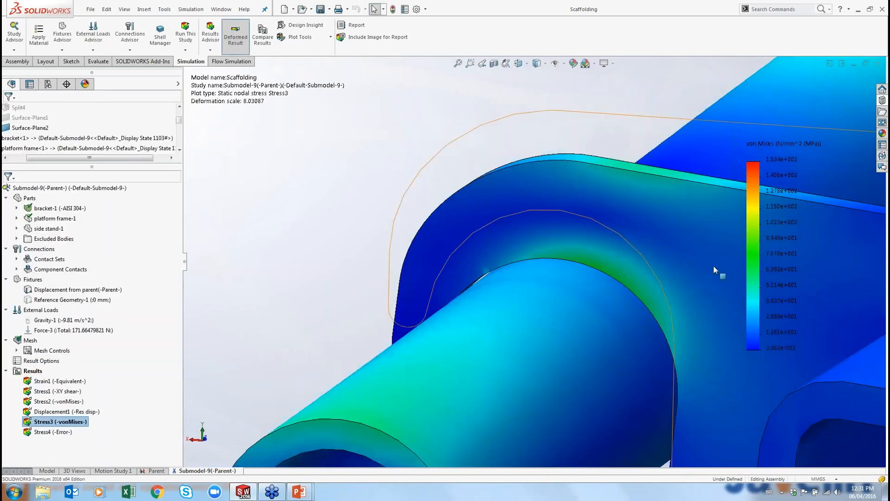
scroll(762, 321, up, 3)
middle_drag(747, 270, 704, 246)
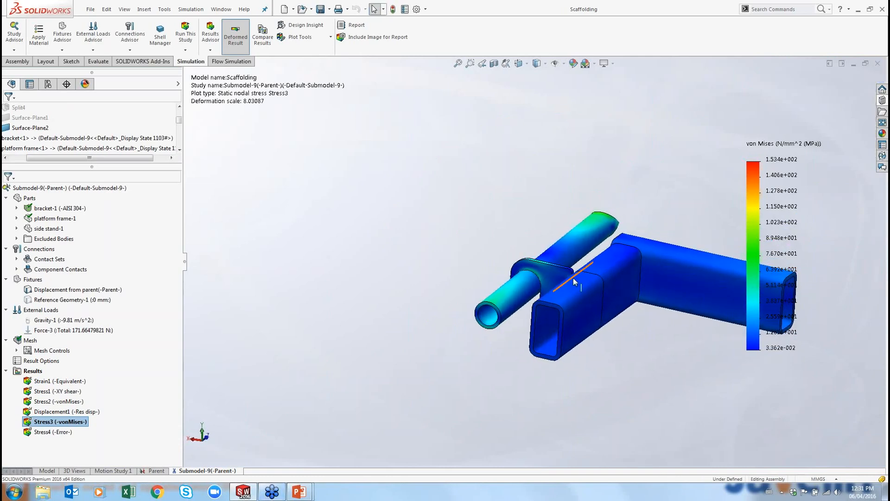
scroll(550, 271, down, 5)
scroll(529, 263, up, 2)
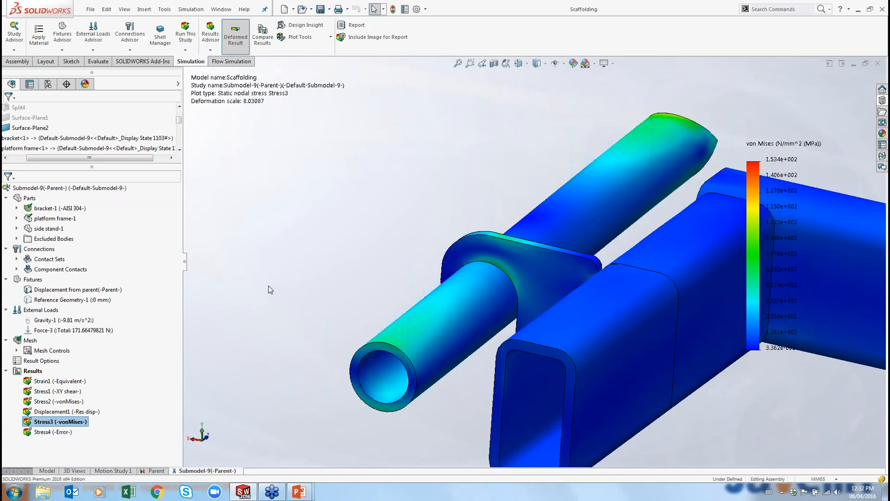
key(alt+Tab)
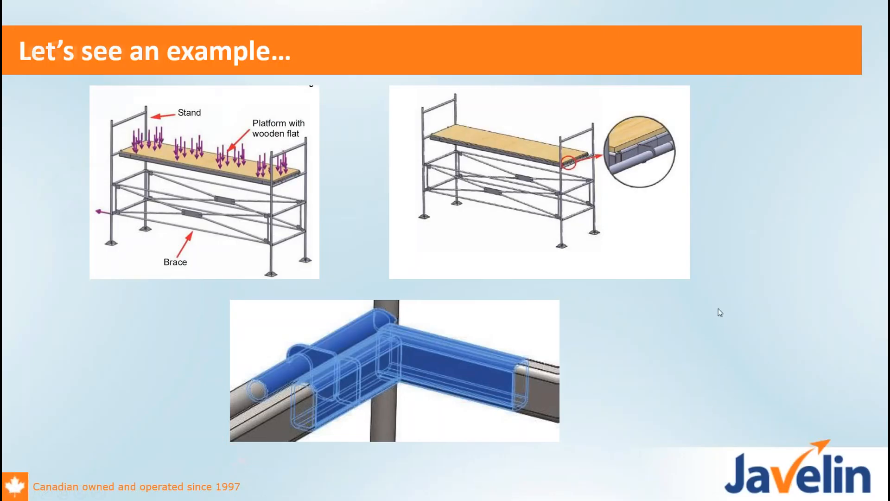